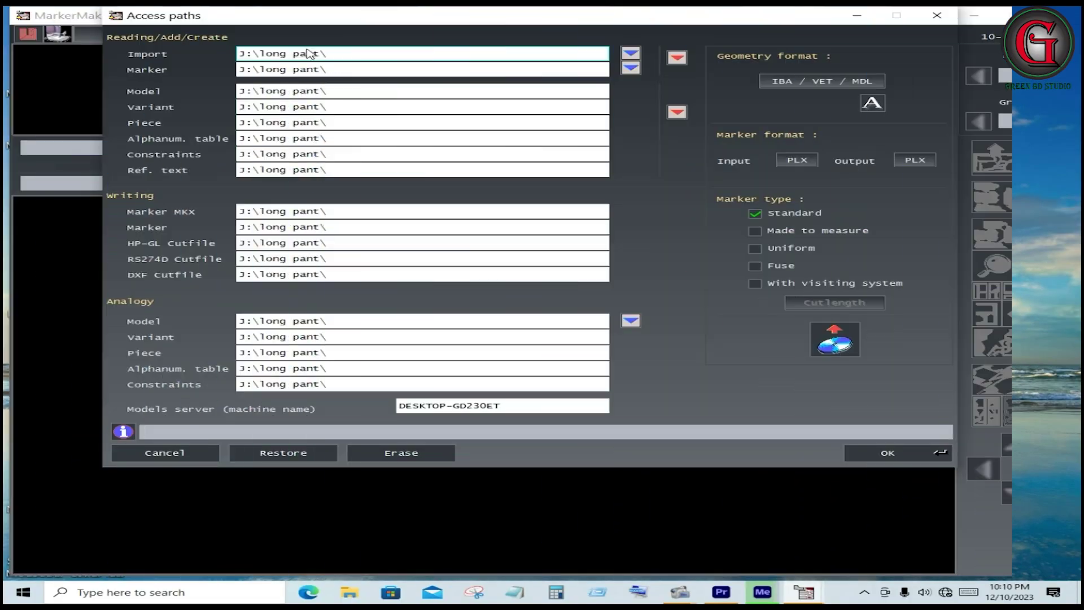
Step: Dismiss the Access paths settings and relaunch MarkerMaking from its desktop icon
key(Return)
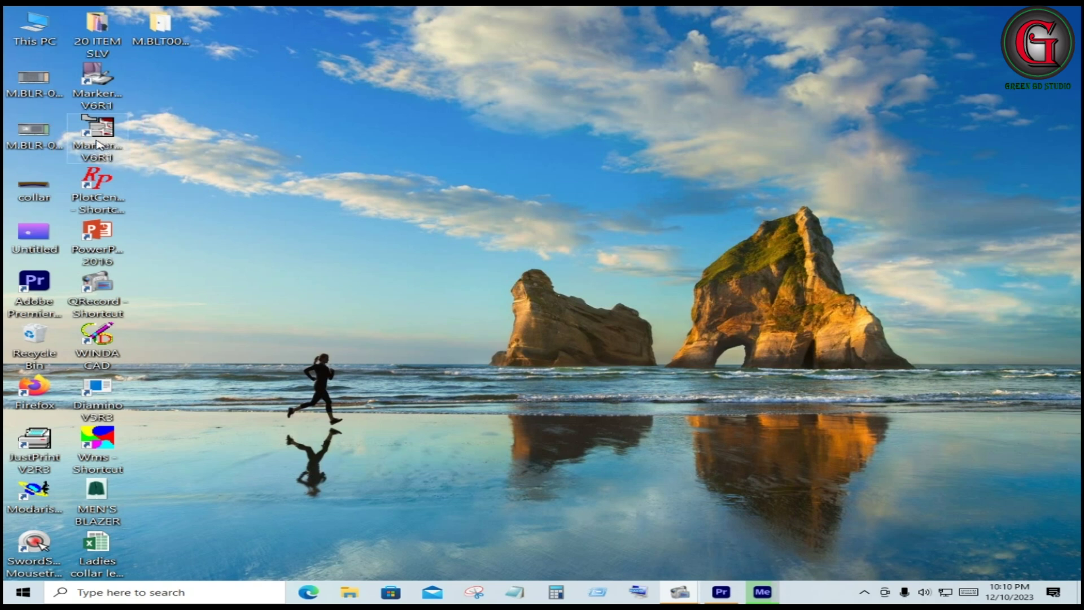
double_click(97, 145)
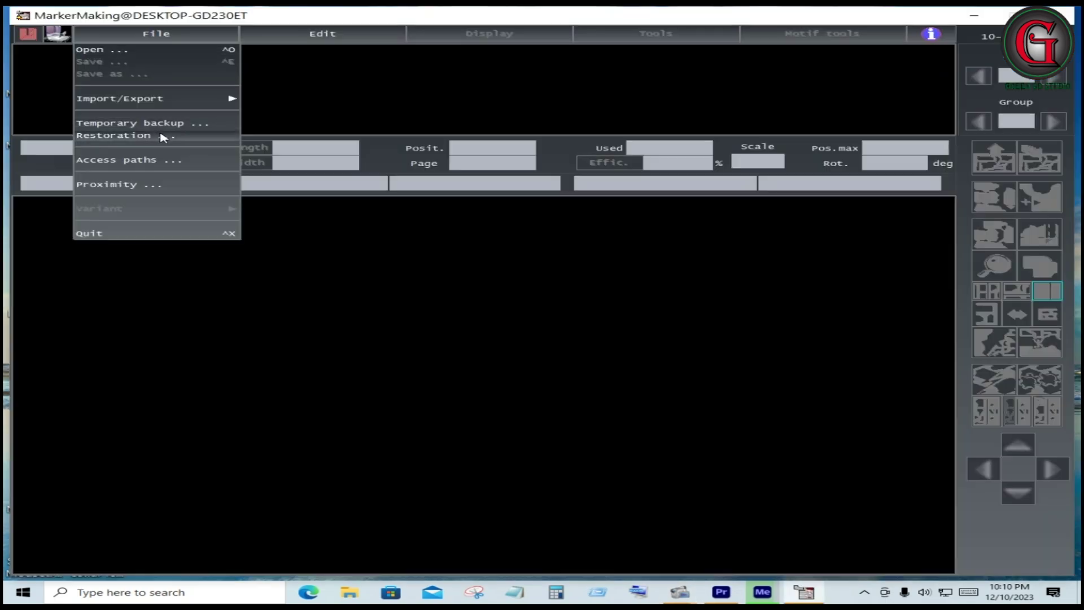
Step: Point every access path to J:\long pant\ and confirm the settings
click(164, 161)
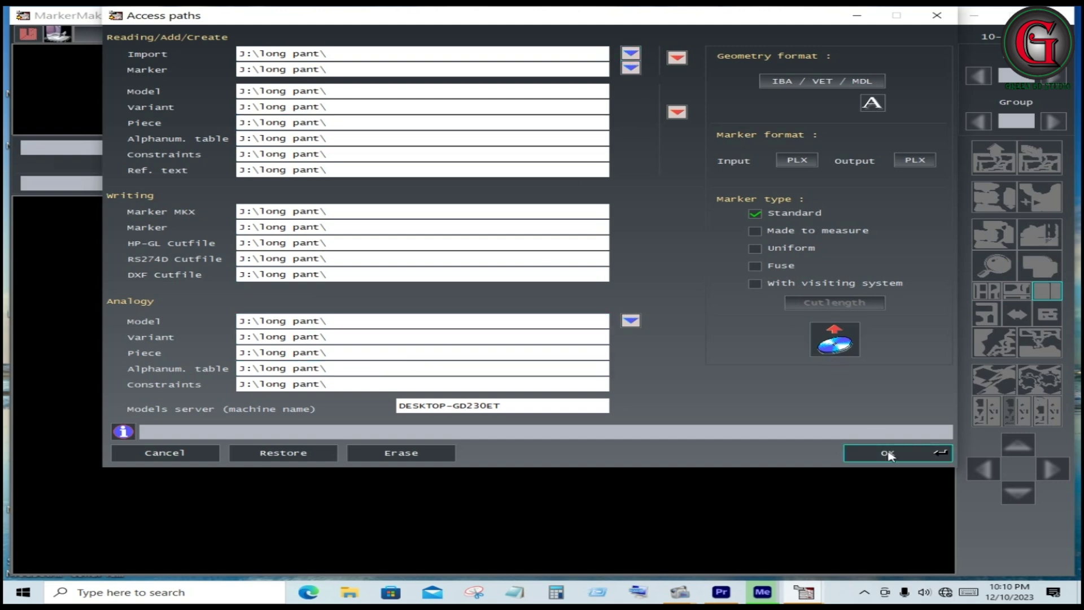
double_click(565, 54)
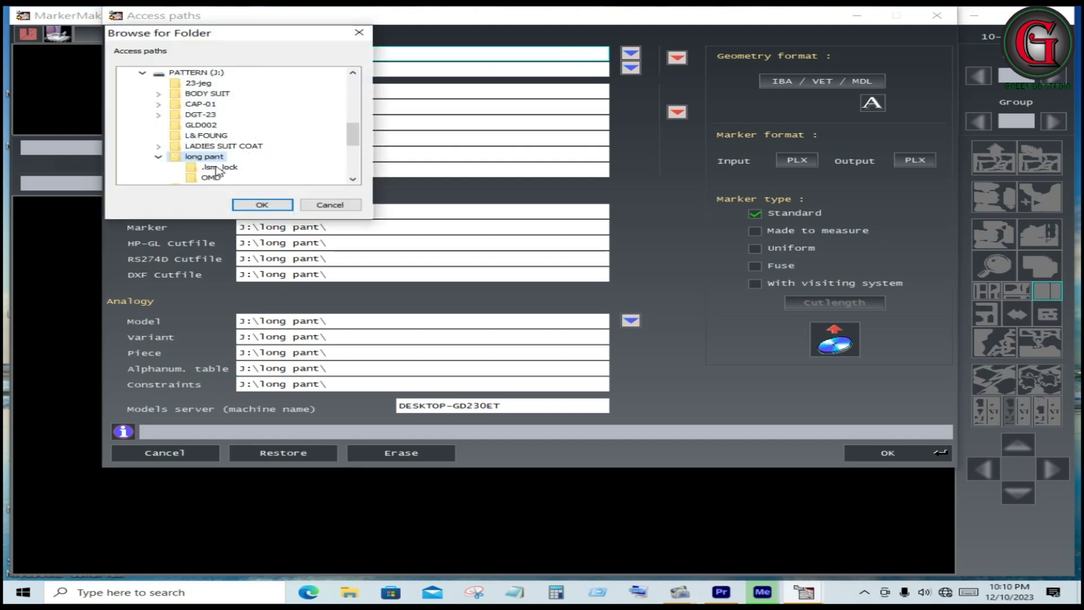
click(283, 207)
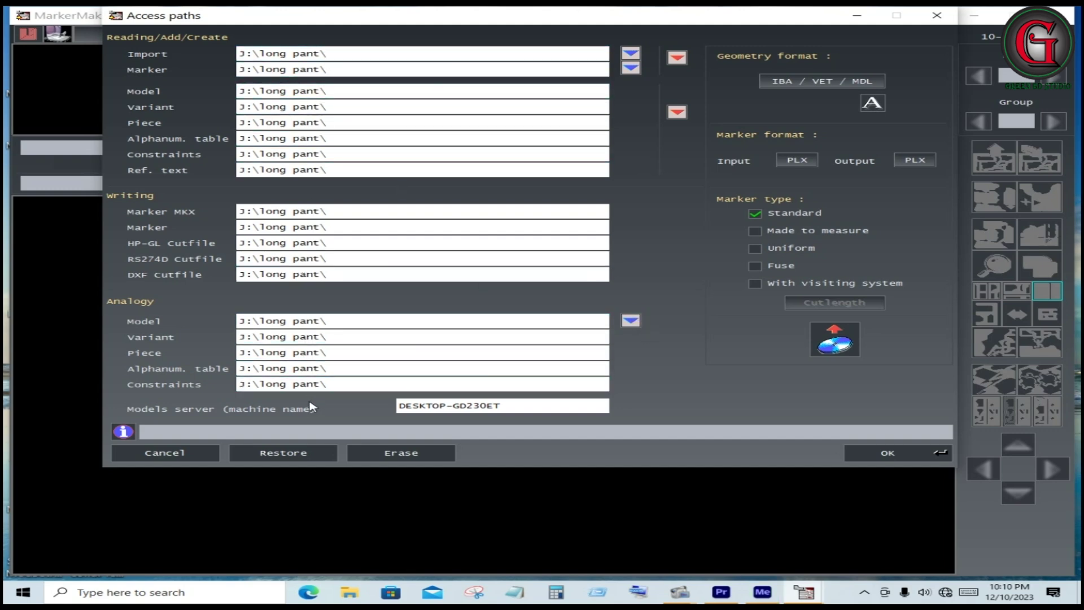
click(873, 455)
click(167, 35)
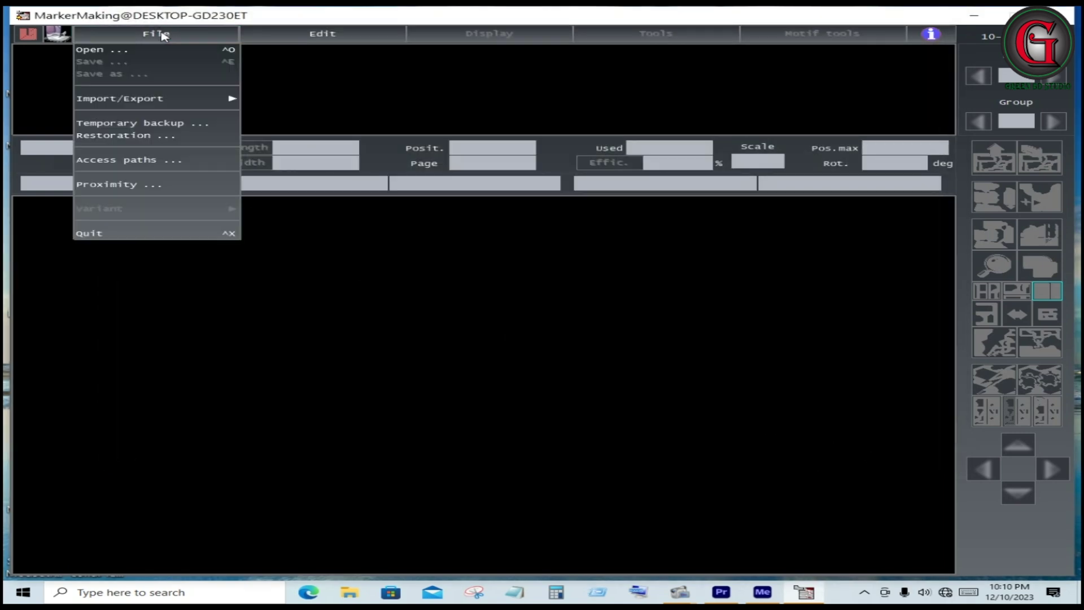
Step: Open the pant-01 Q4 48.PLX marker from the long pant library
click(118, 54)
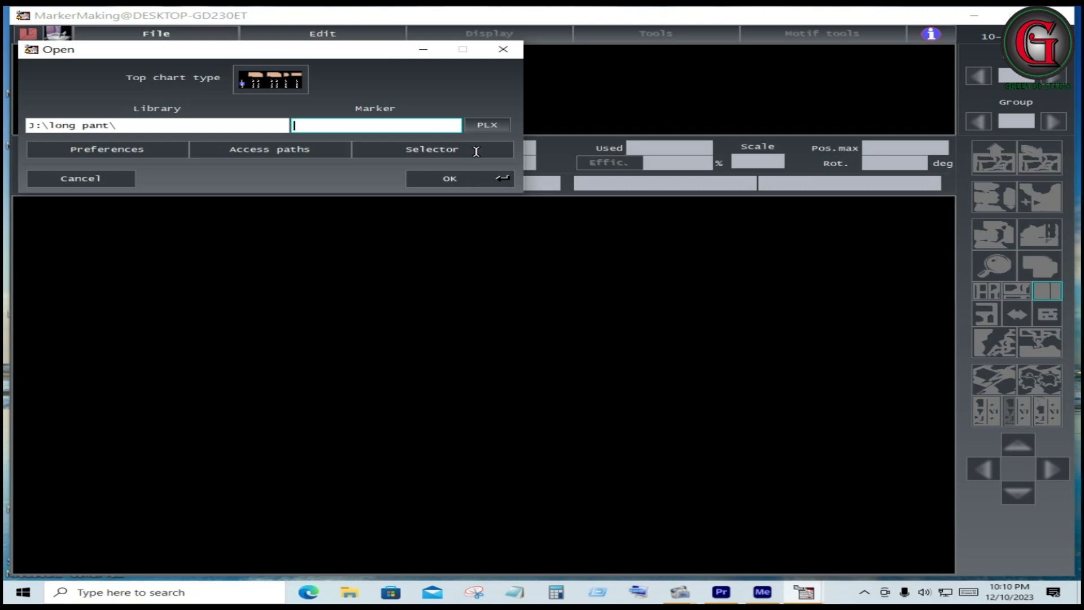
click(476, 149)
double_click(165, 221)
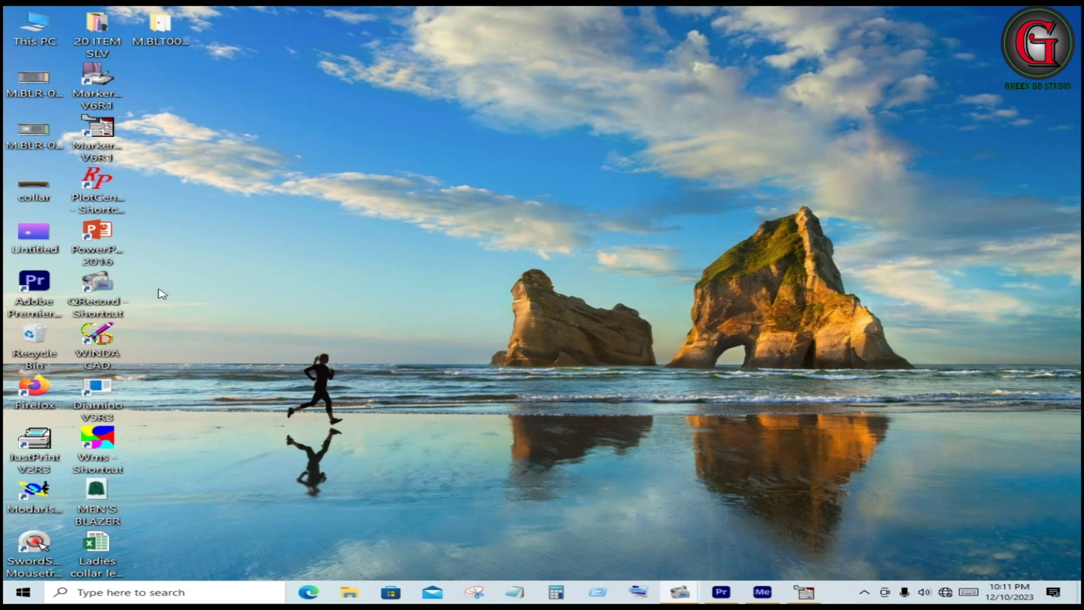
Step: Run SwordSoft Mousetrack in the background with its control bar off, then restore the marker window
double_click(34, 543)
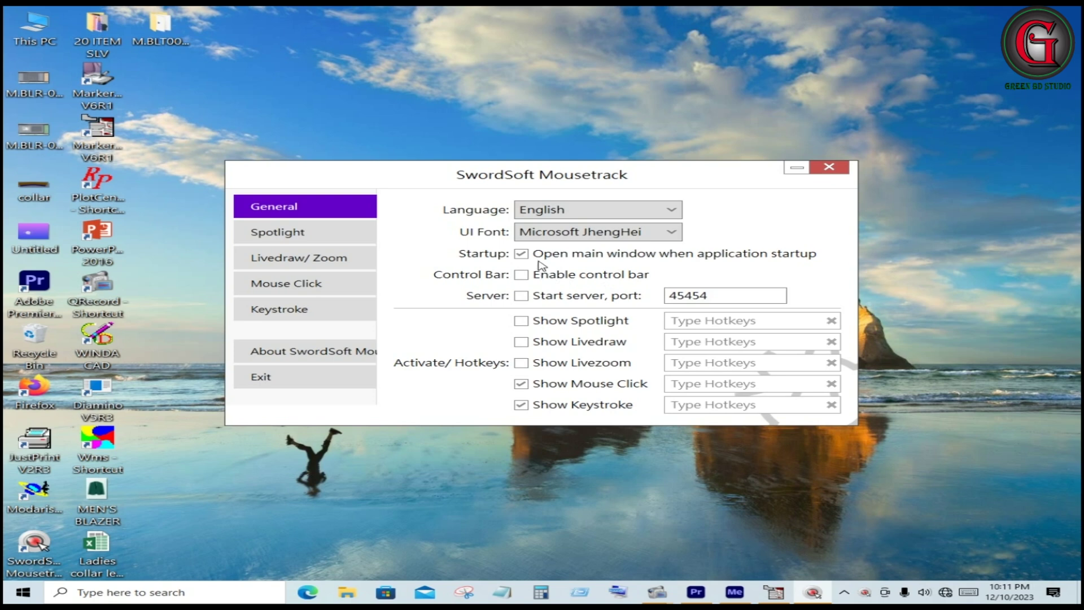
click(521, 276)
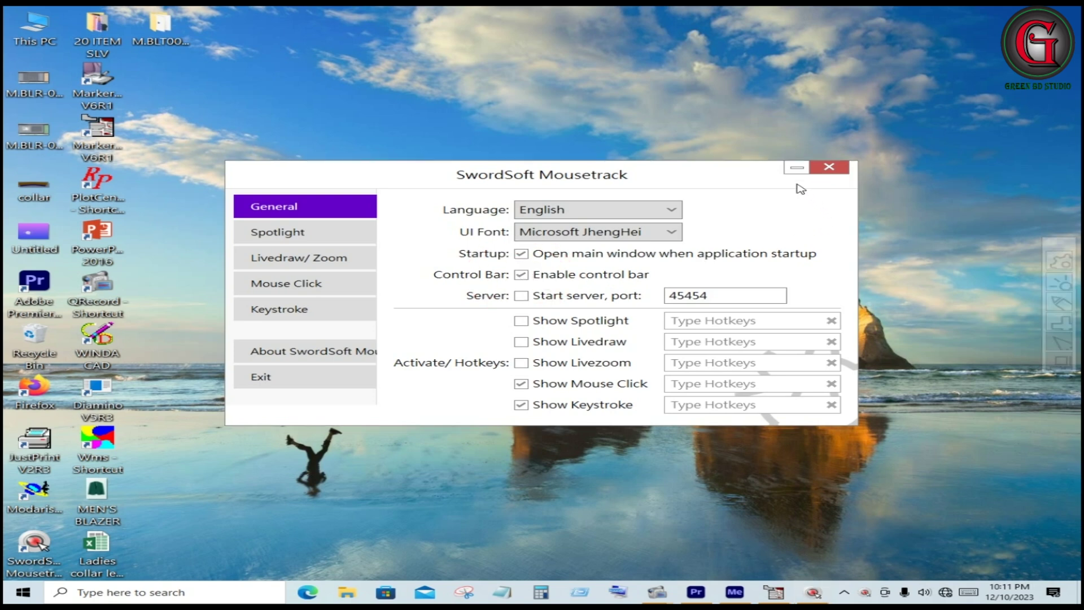
click(522, 275)
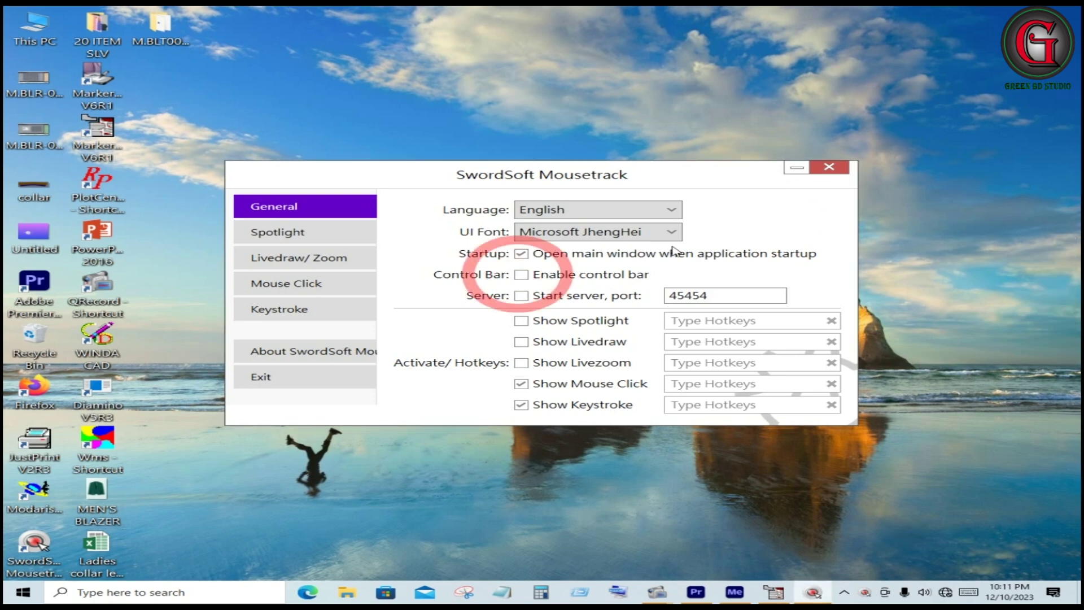
click(796, 168)
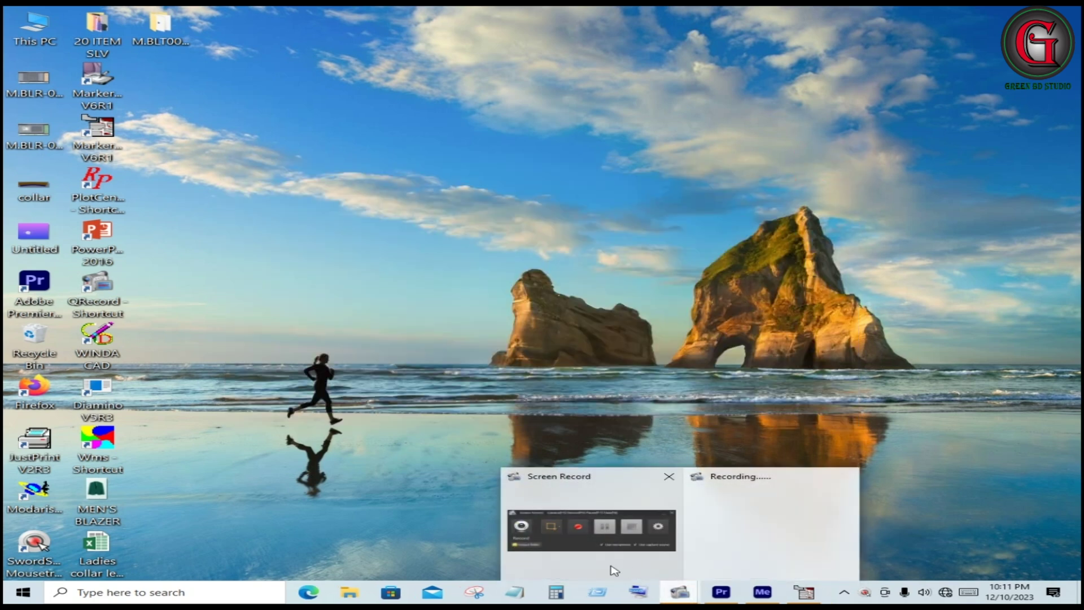
click(805, 592)
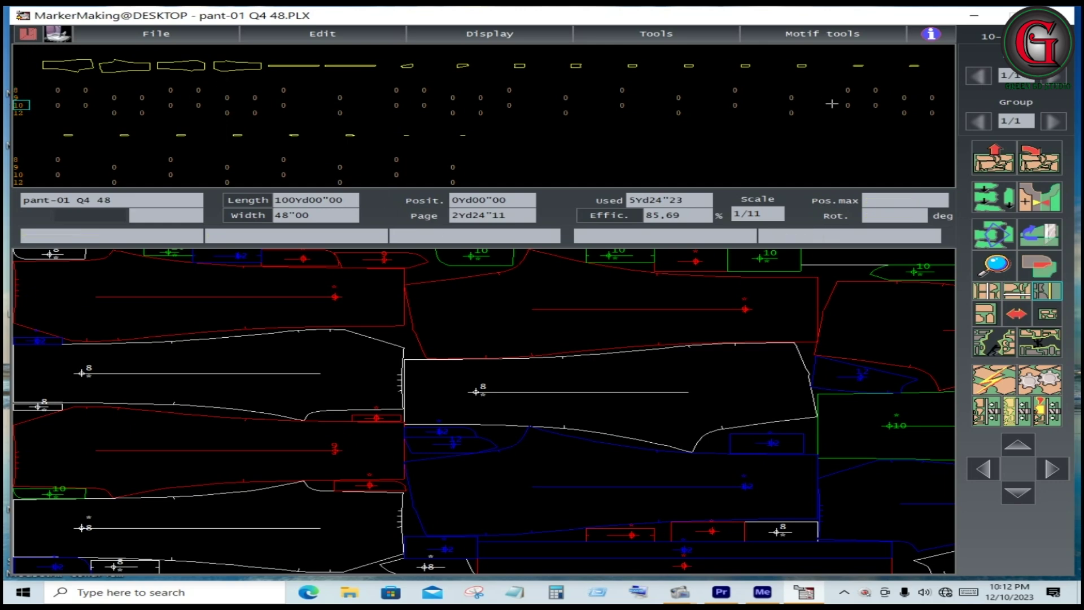
Step: Request rejecting all pieces from the pant-01 Q4 48 marker
click(996, 157)
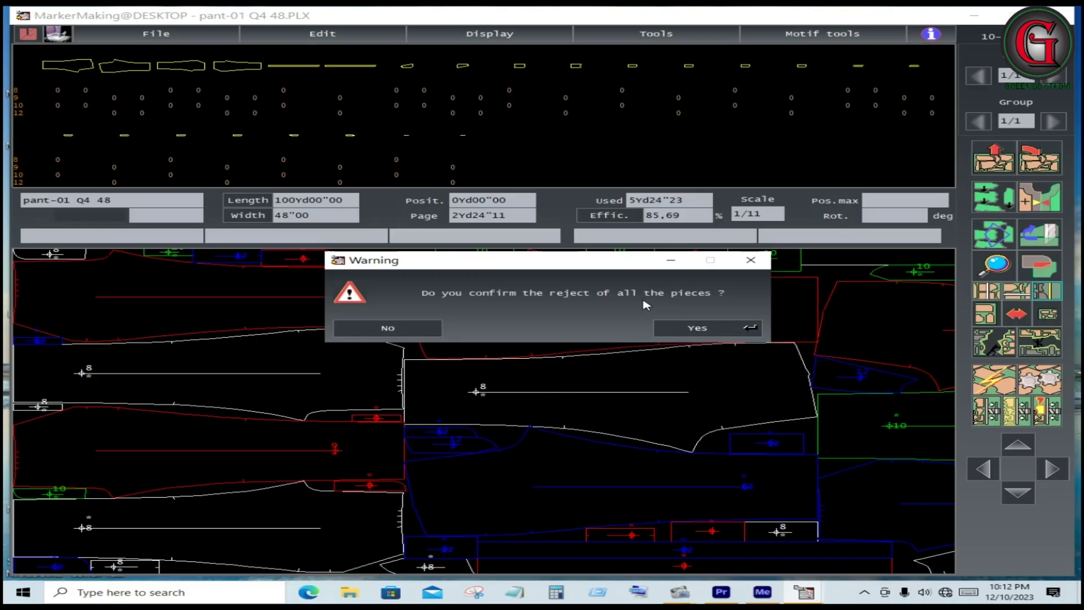
Step: Reject all pieces and auto-nest them across the 48-inch fabric at 85,28% efficiency
click(718, 331)
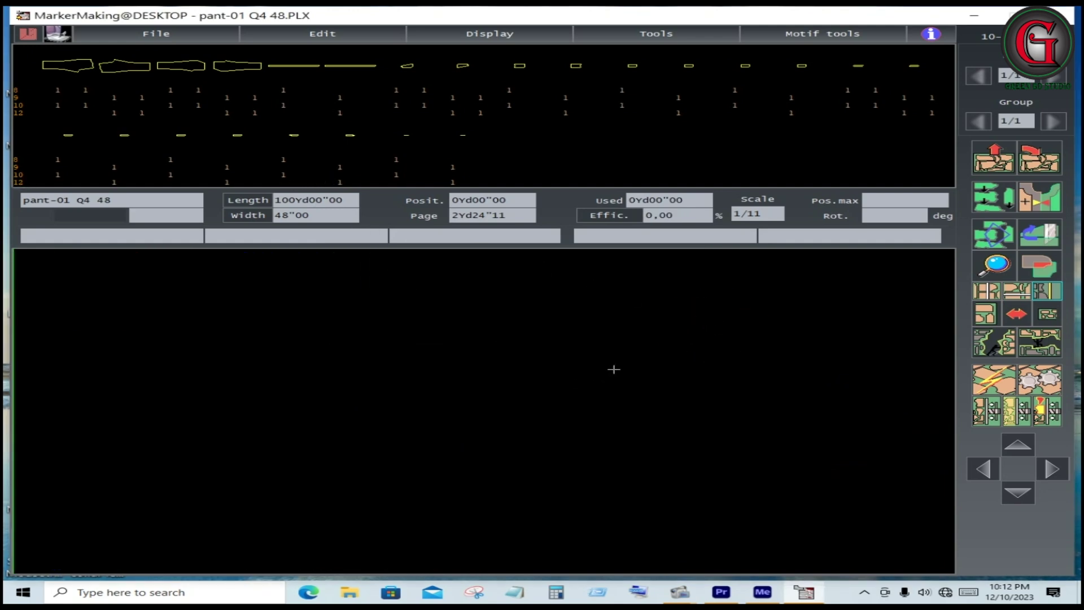
click(1046, 381)
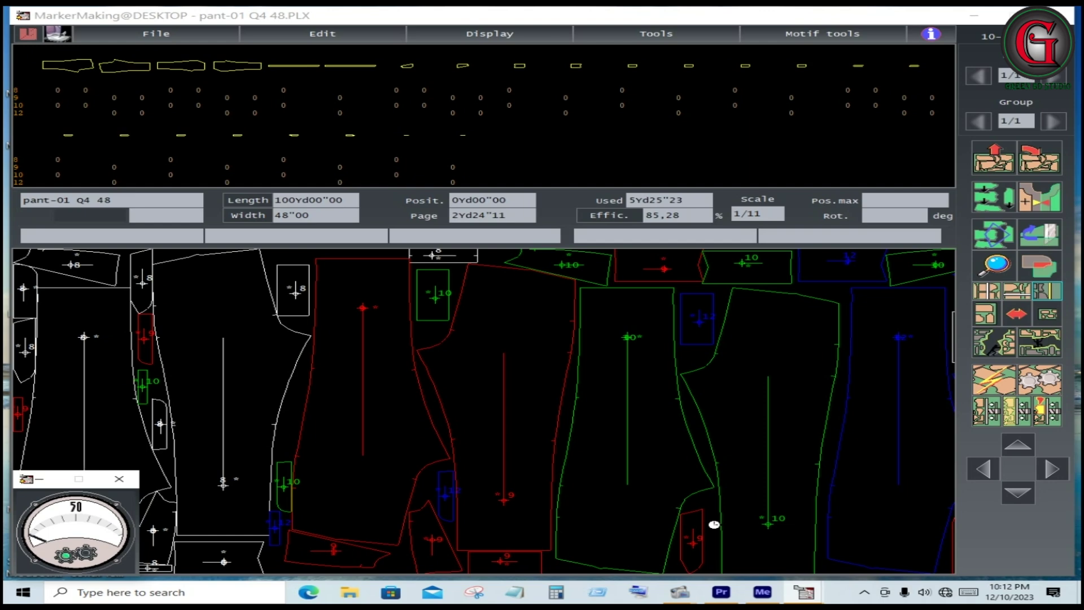
key(F12)
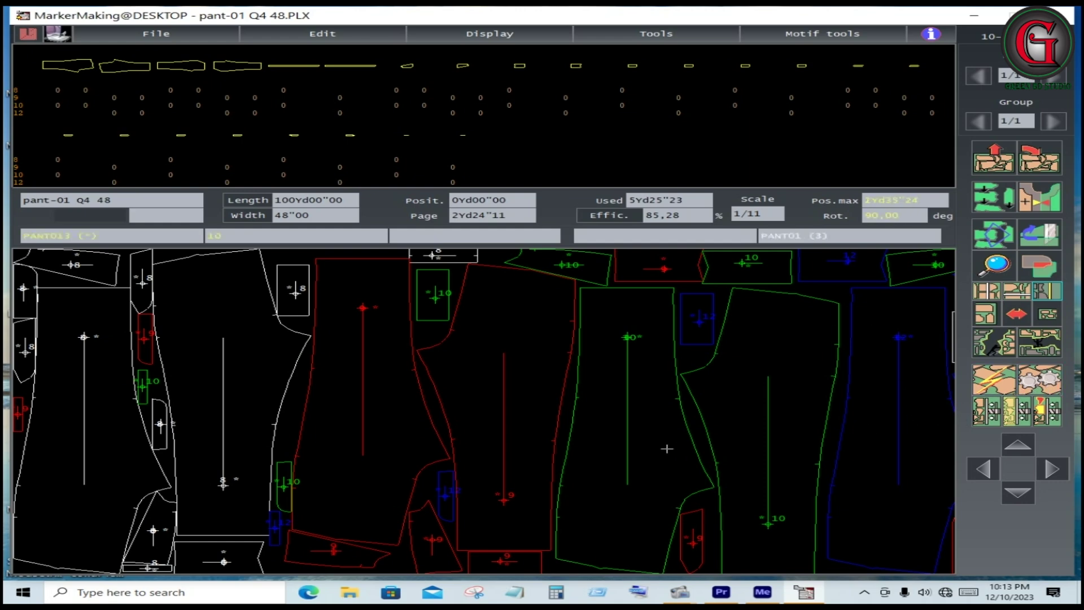
double_click(426, 490)
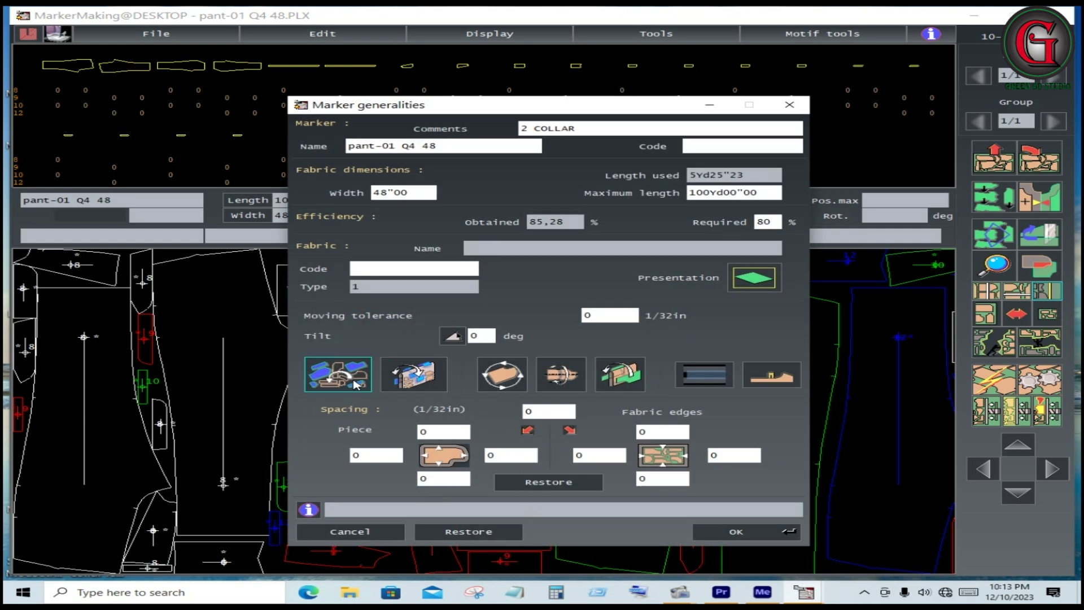
Step: Disable piece rotation and flipping in the marker generalities and apply them
click(344, 381)
click(502, 375)
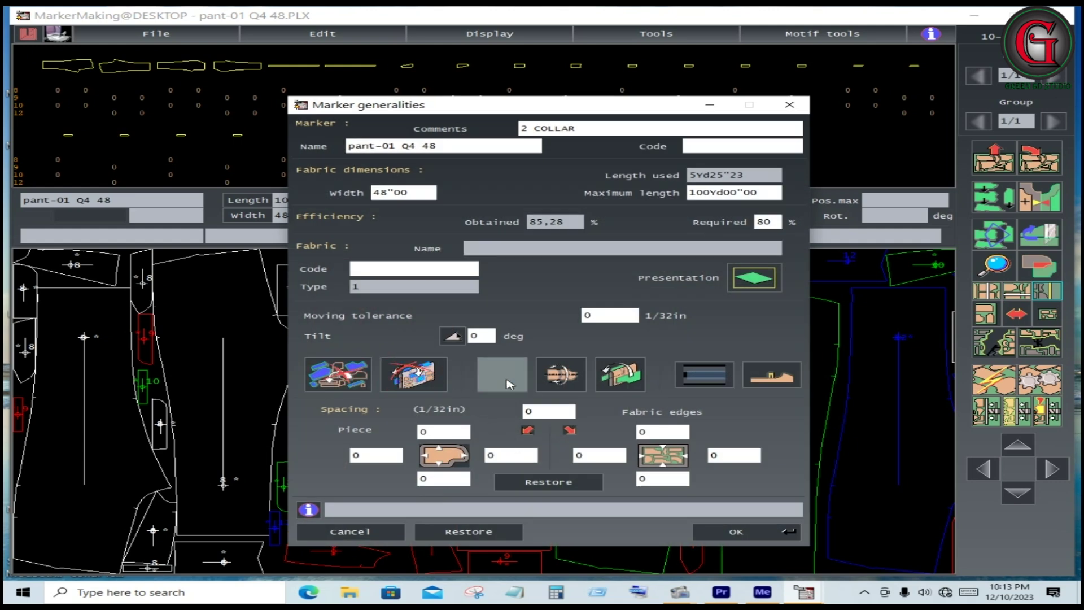
click(560, 375)
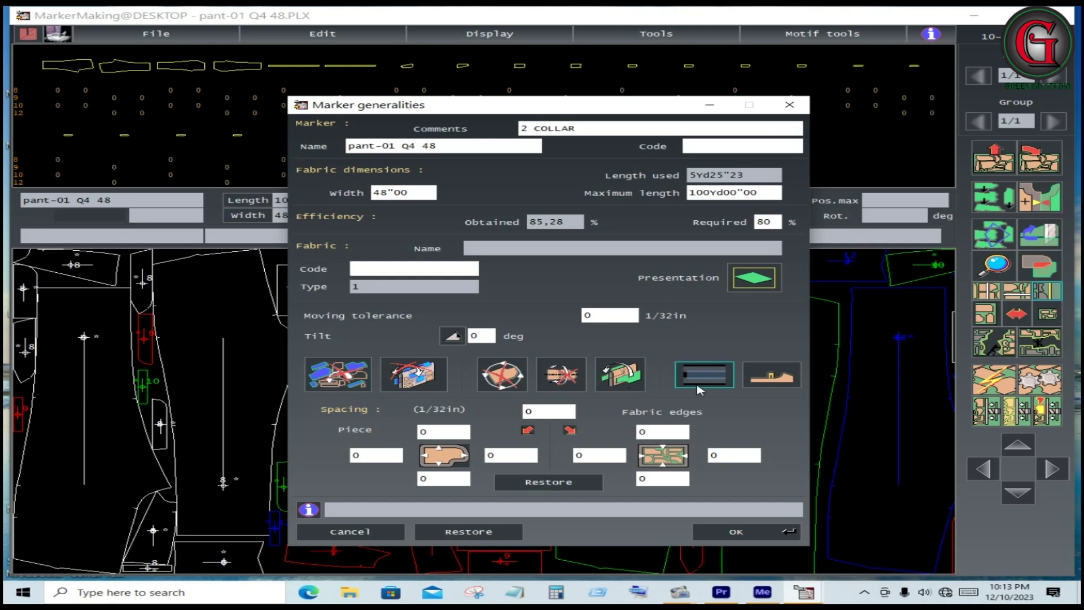
click(658, 432)
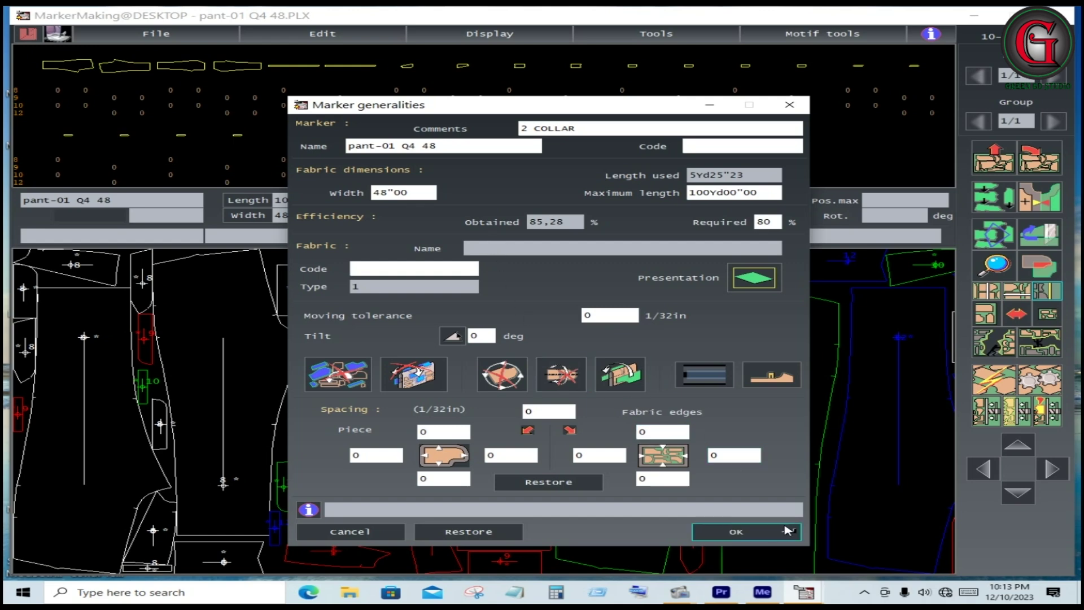
click(759, 535)
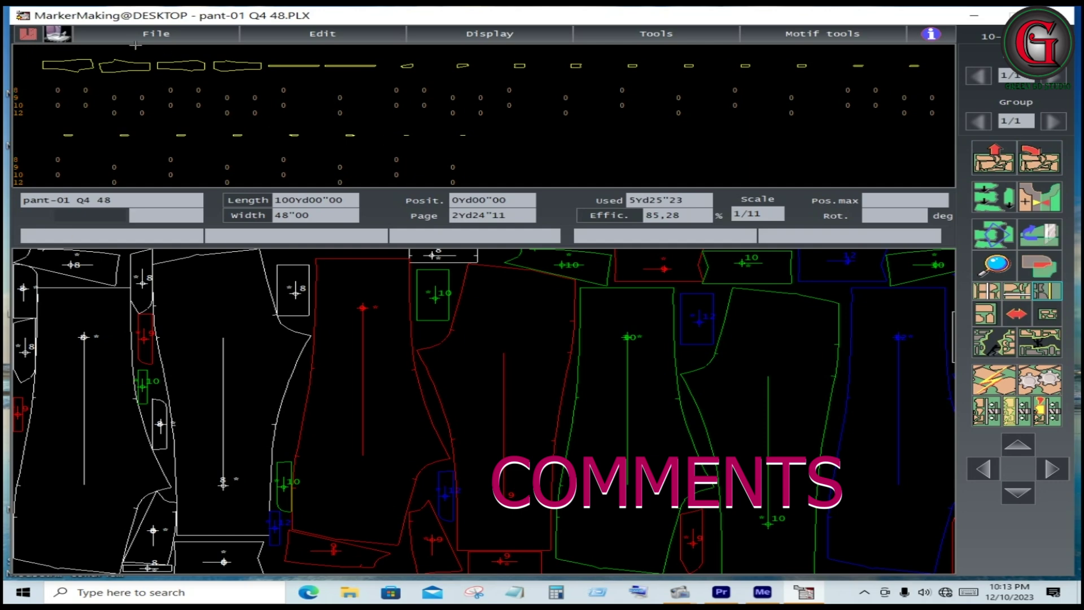
Step: Save over the existing pant-01 Q4 48 marker file, then confirm saving before moving on
click(160, 35)
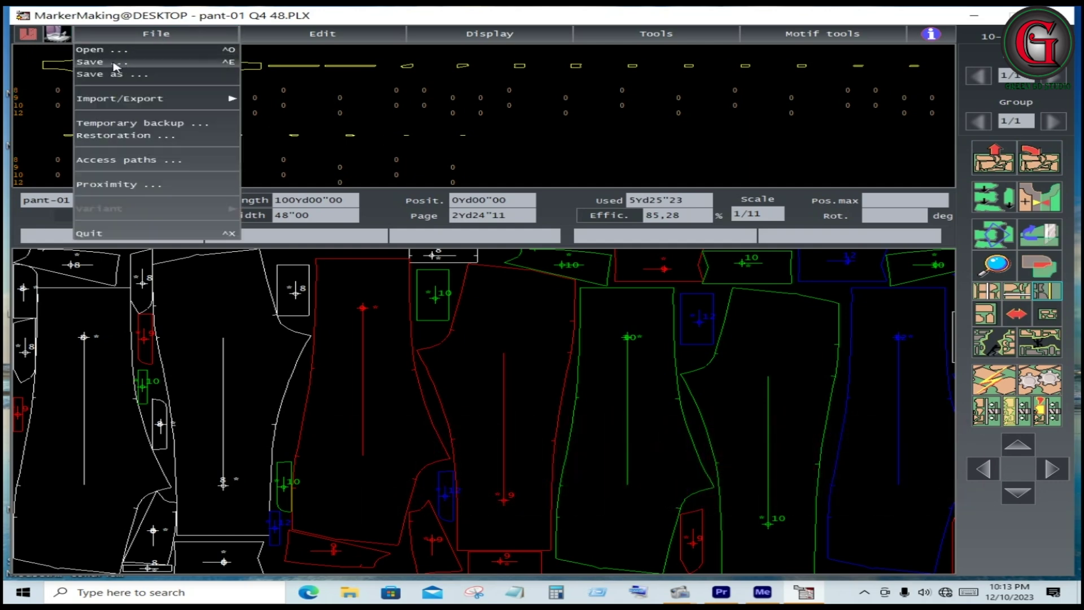
click(115, 62)
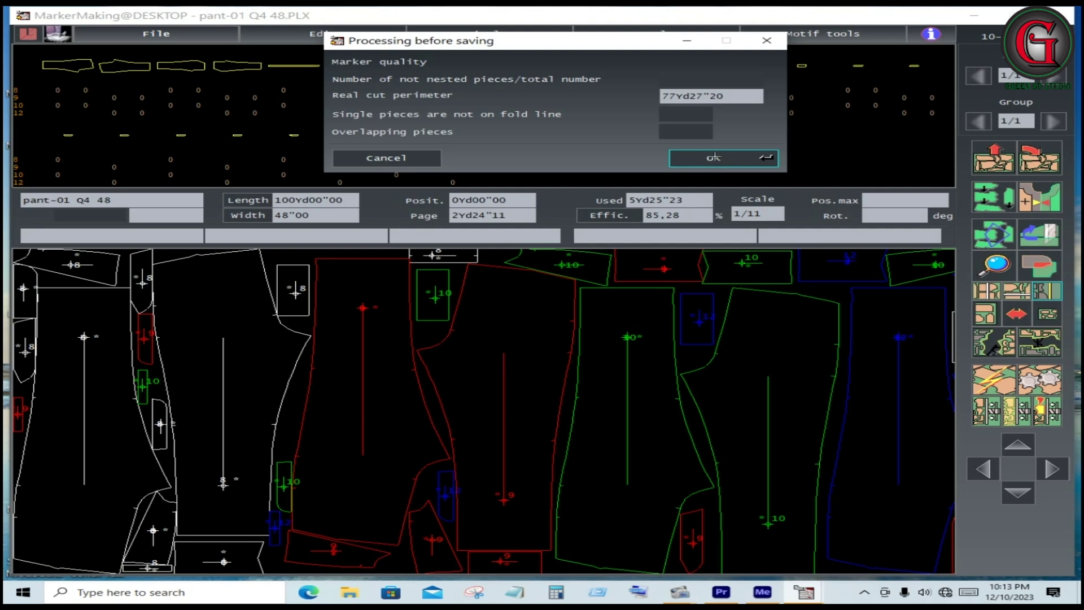
click(713, 158)
click(687, 332)
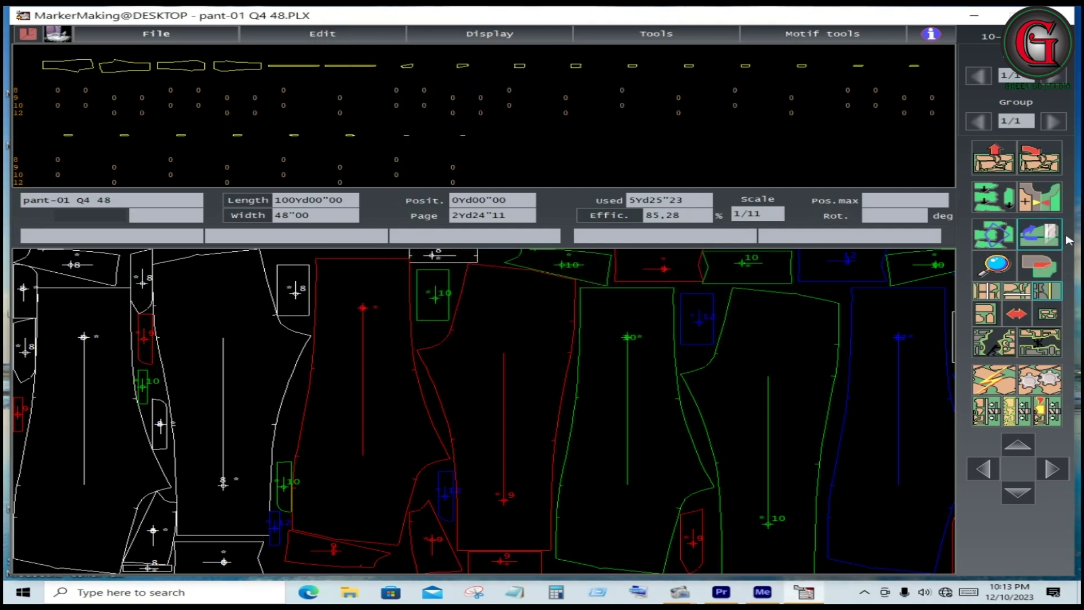
click(1046, 159)
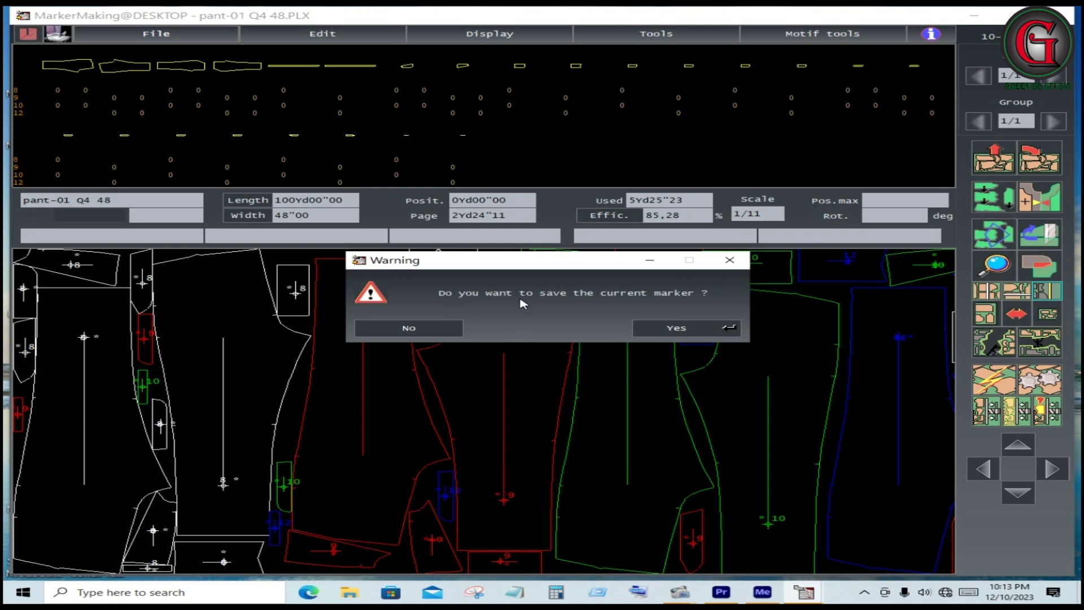
click(684, 327)
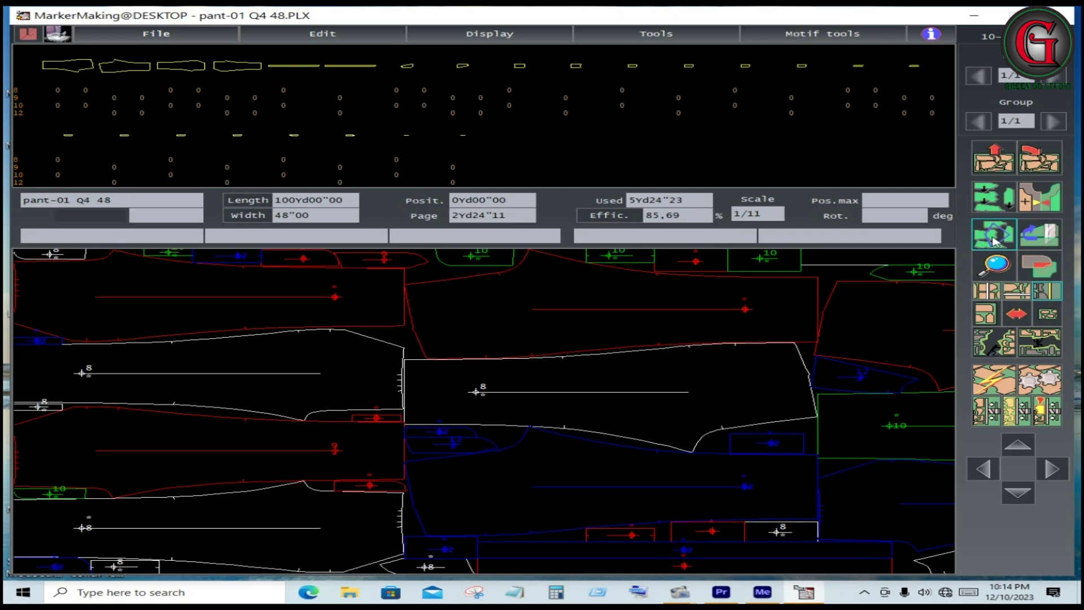
Step: Reject every piece from the marker, leaving 0Yd00"00 used at 0,00% efficiency
click(995, 239)
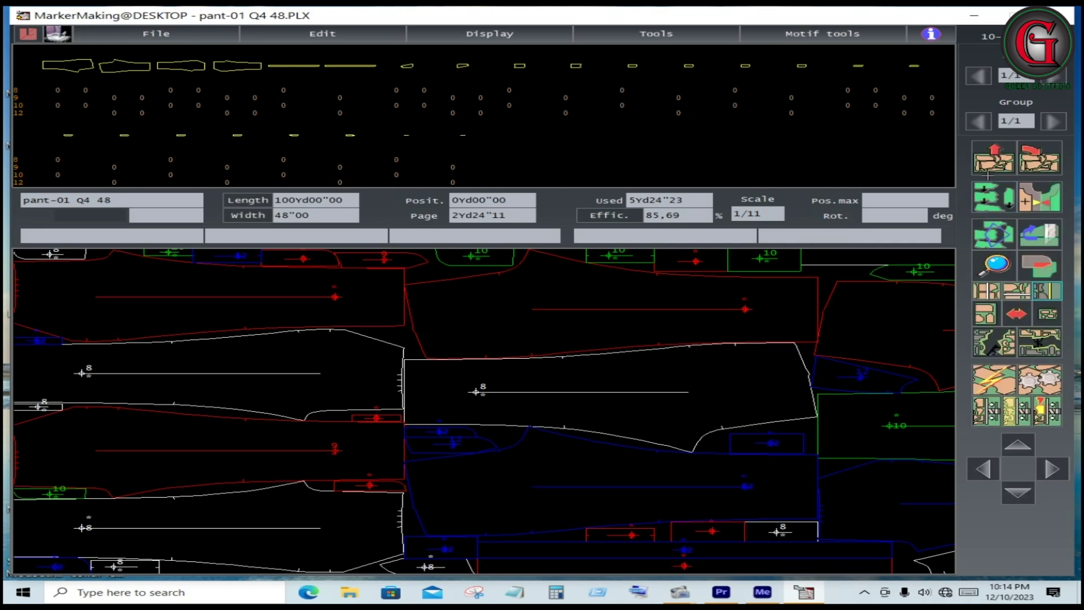
click(996, 158)
click(672, 330)
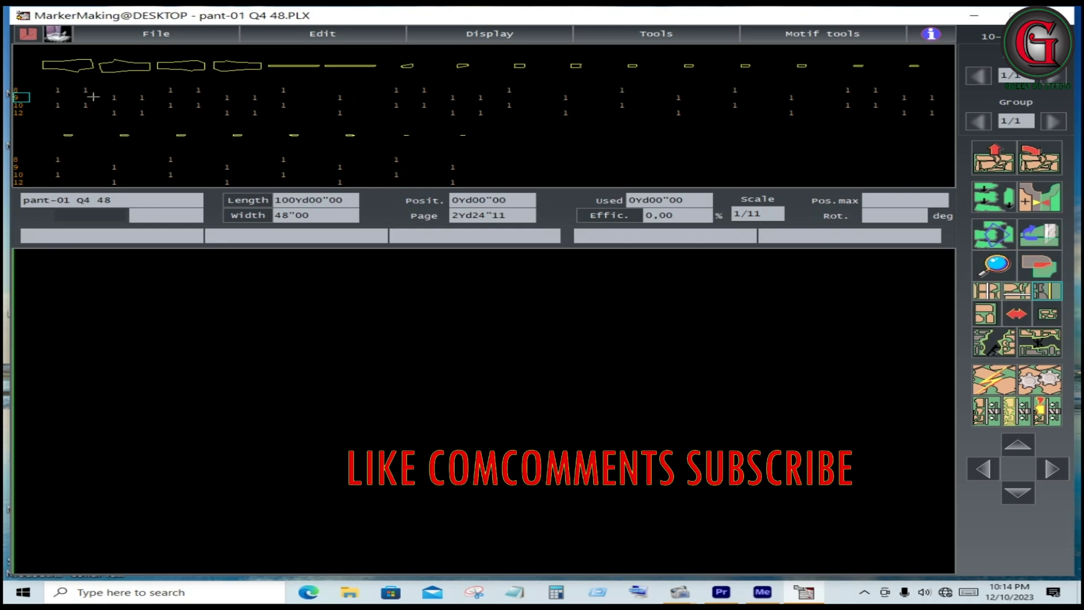
Step: Place two pant pieces at the marker start and adjust one with the rotate/move tool
click(600, 496)
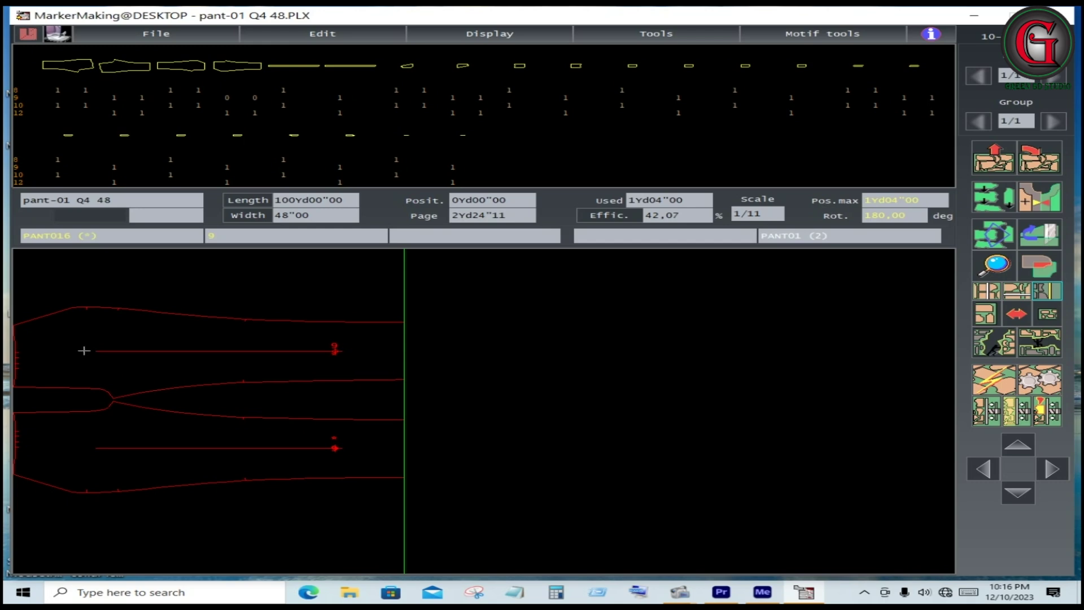
click(994, 234)
click(150, 448)
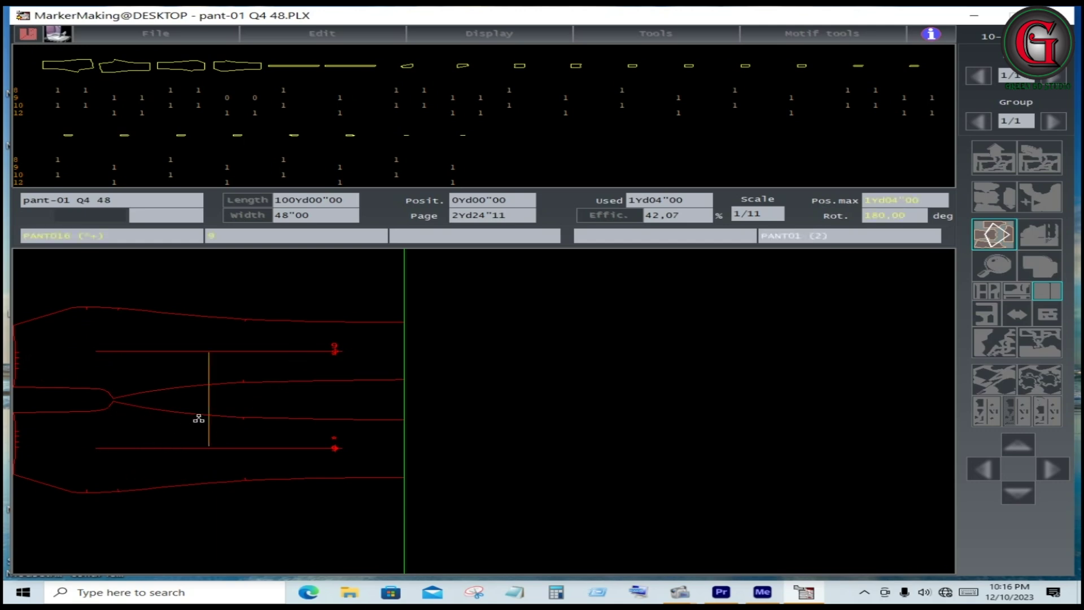
click(1003, 247)
scroll(53, 335, down, 1)
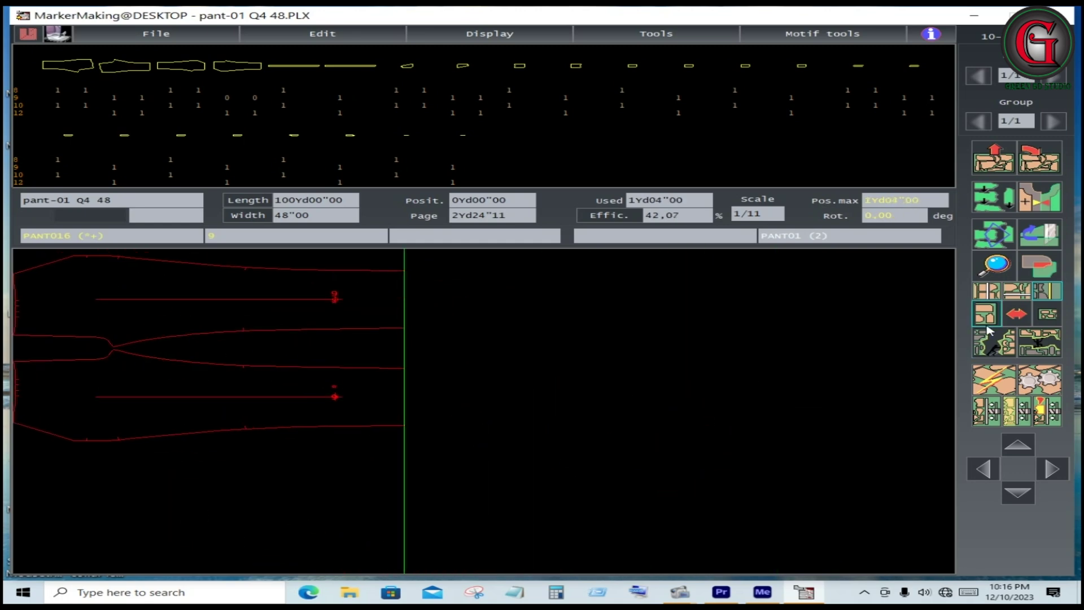
Step: Select the red pant piece and bring up the LogiCut tools
click(992, 242)
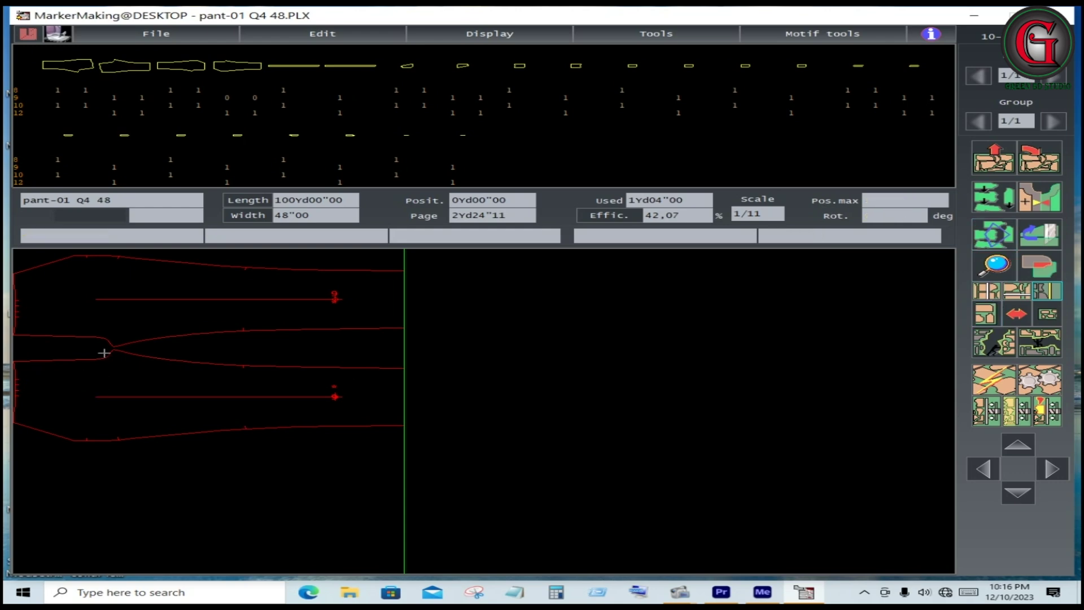
click(116, 314)
click(1040, 266)
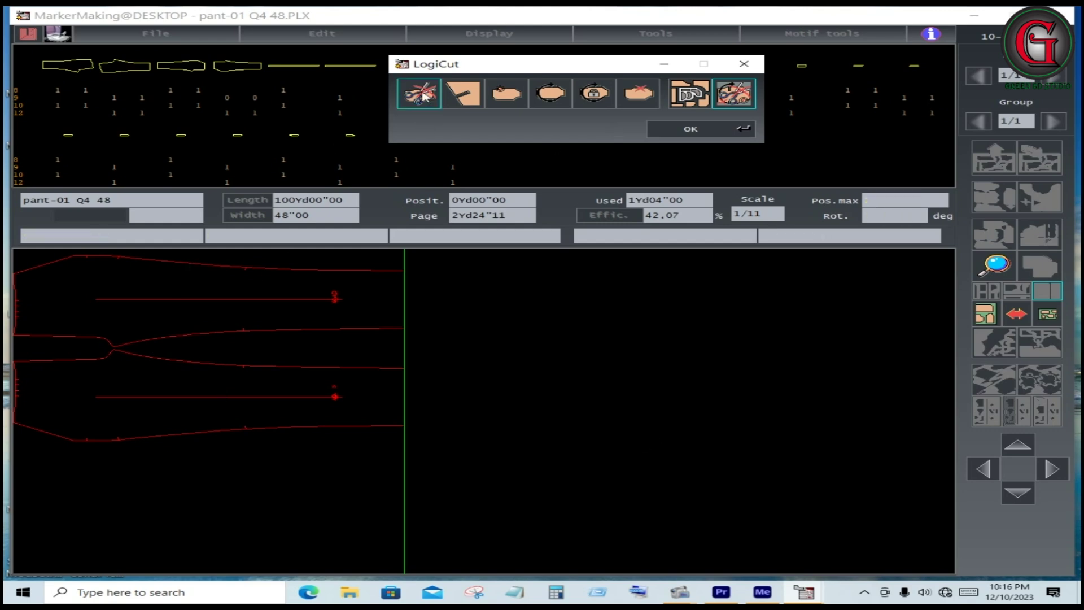
Step: Close the LogiCut dialog and pick the zoom tool on the two-piece marker at 42,07%
click(706, 133)
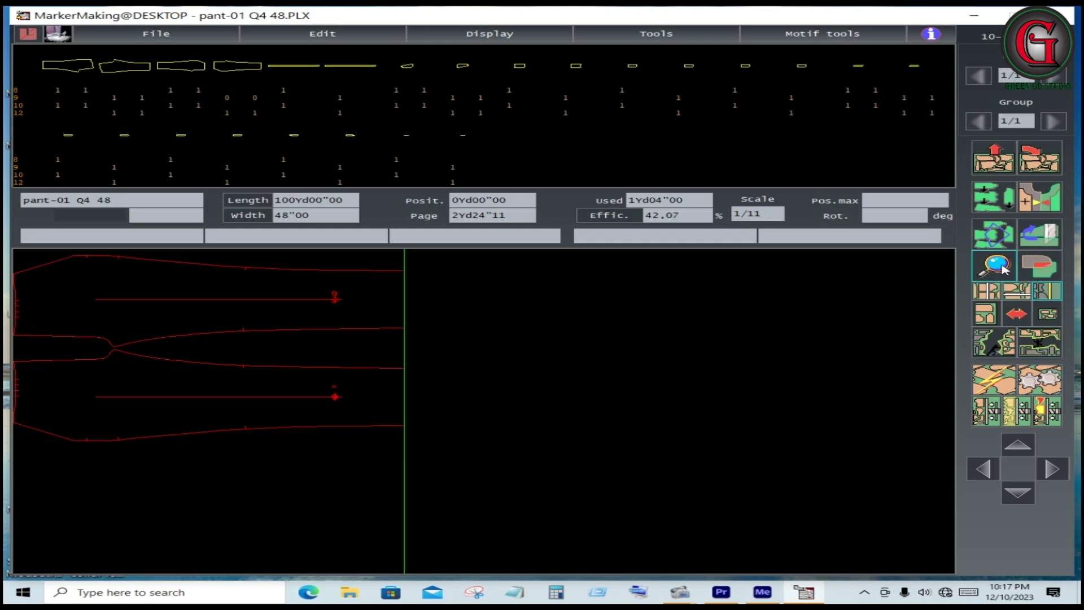
click(999, 270)
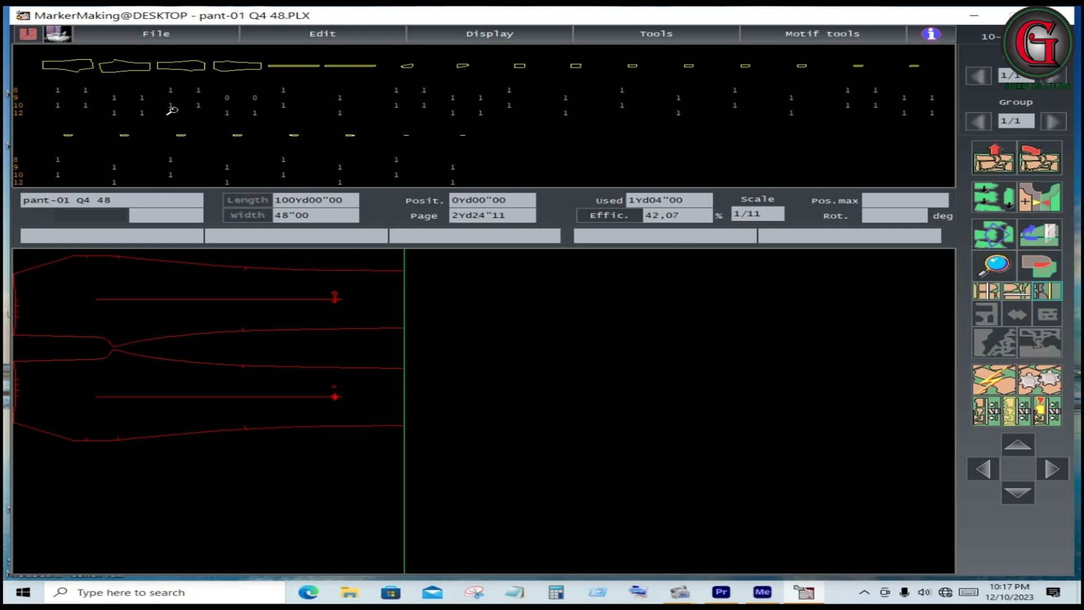
Step: Auto-nest all pant pieces to 84,89% efficiency, then zoom into the middle around the blue piece
click(998, 163)
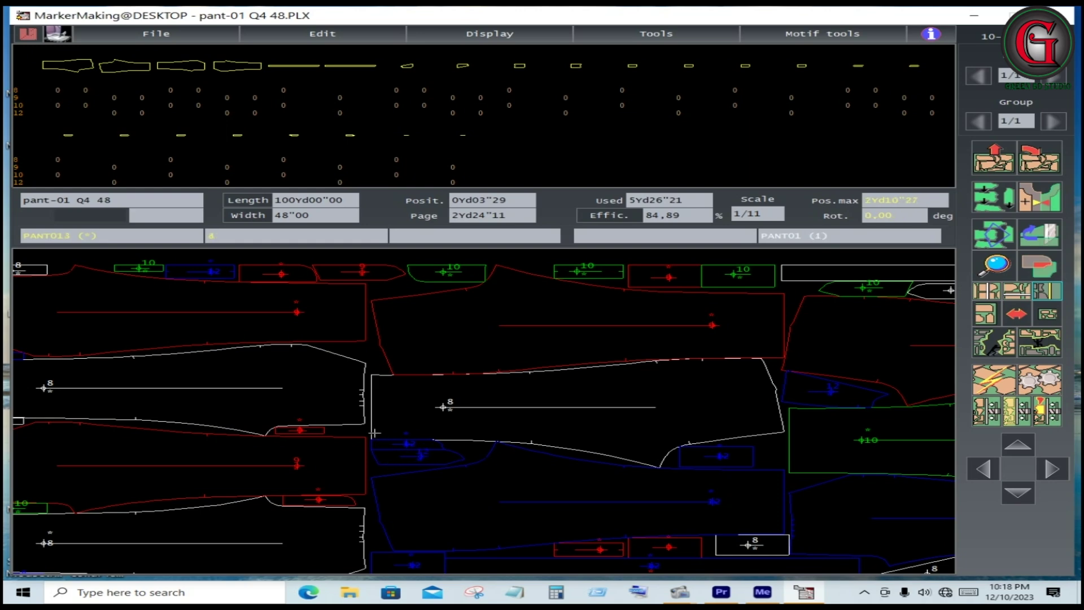
click(994, 266)
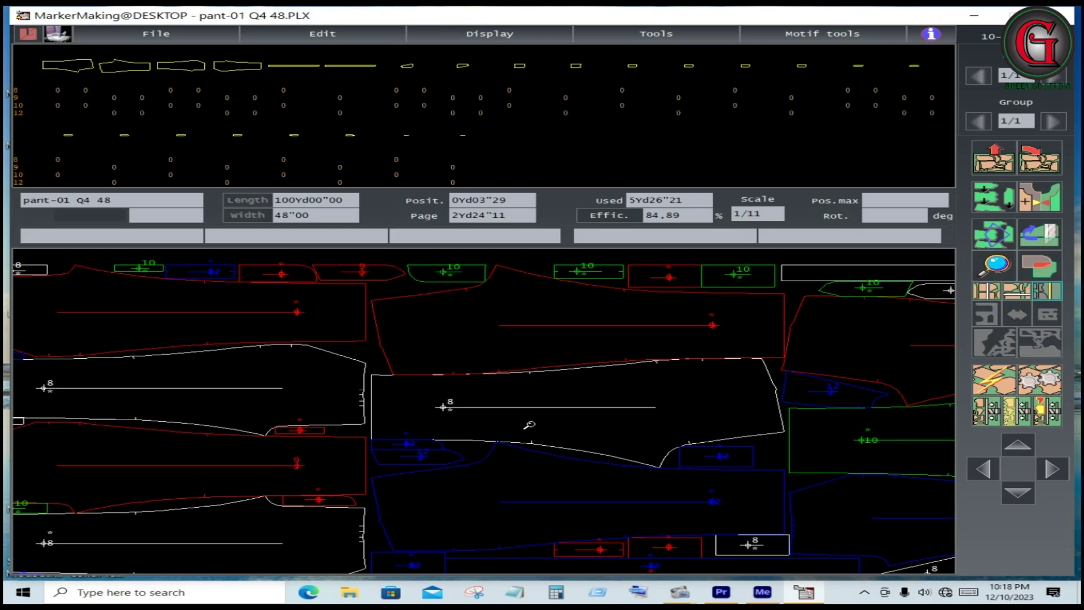
click(403, 455)
click(402, 453)
click(399, 421)
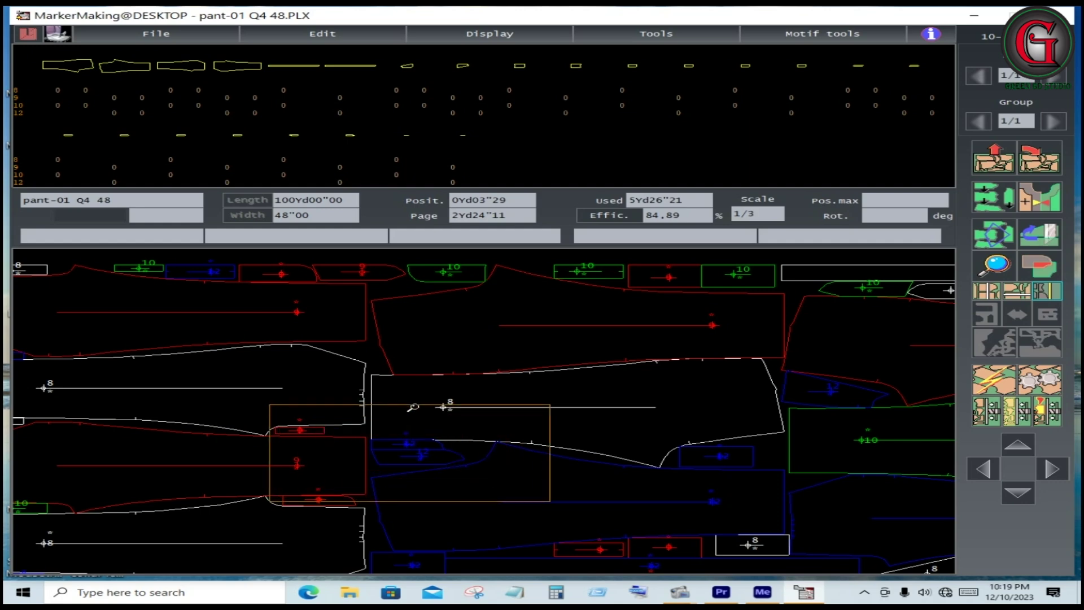
click(413, 408)
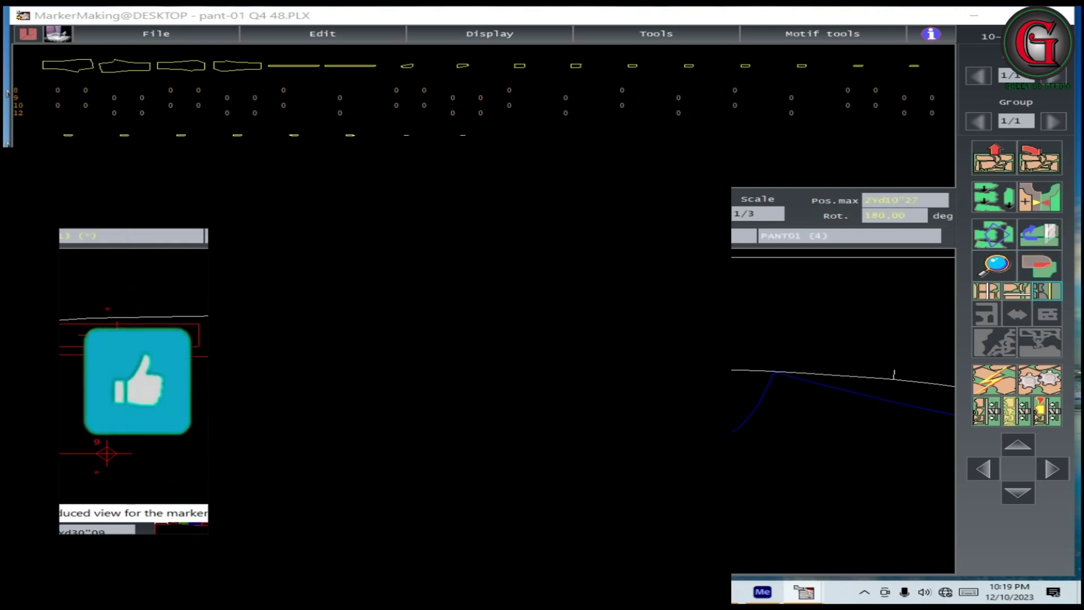
Step: Close the reduced-view window and return to the full marker view with F6
click(586, 514)
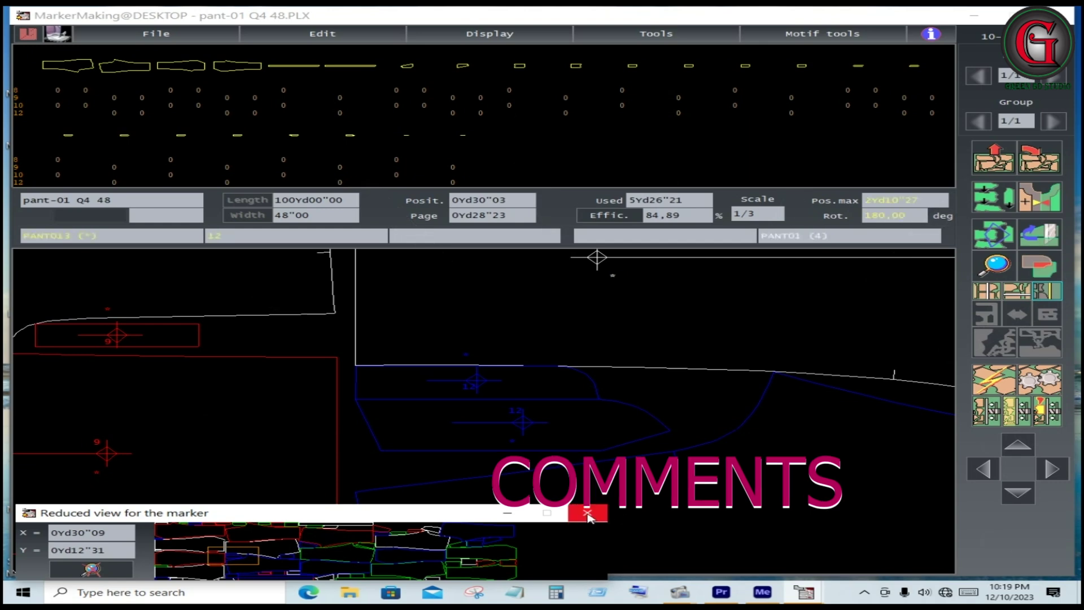
key(F6)
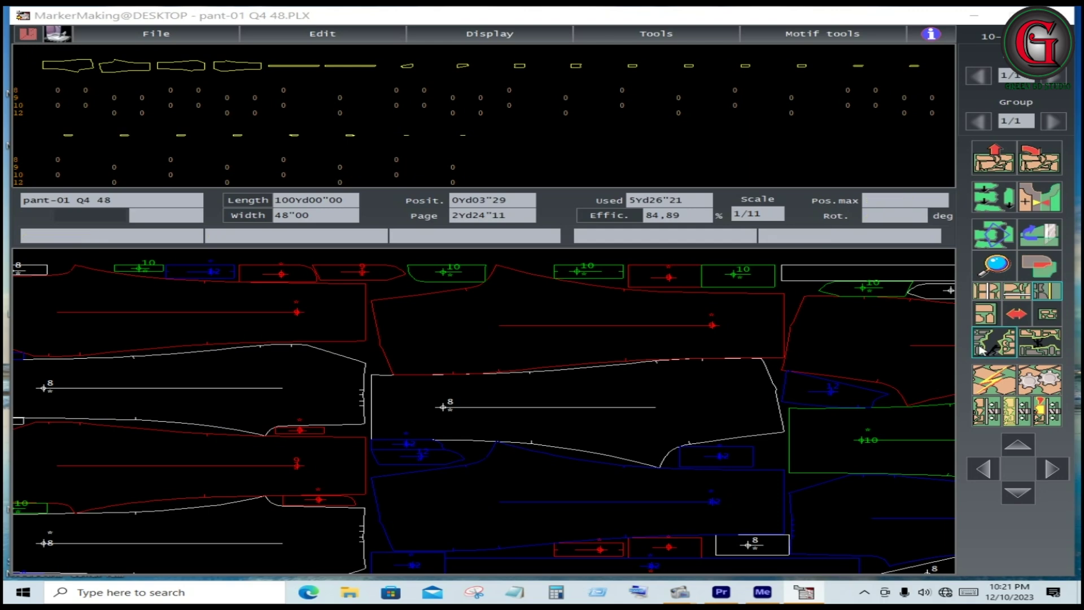
Step: Move the central white size-8 pant piece up and left against its neighbour
click(1044, 264)
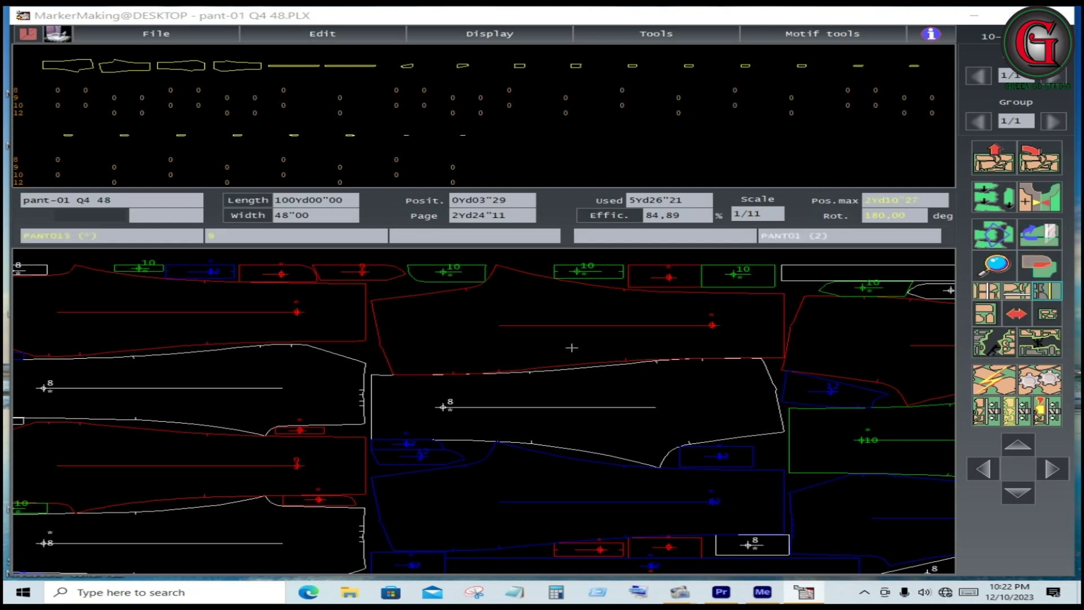
drag(598, 380, 578, 363)
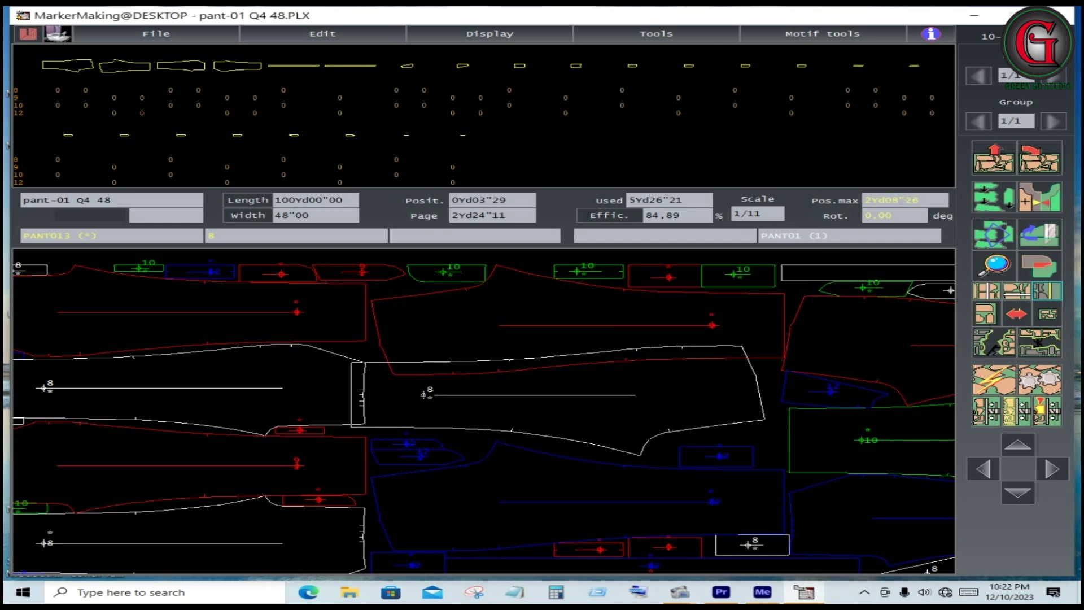
drag(577, 363, 544, 356)
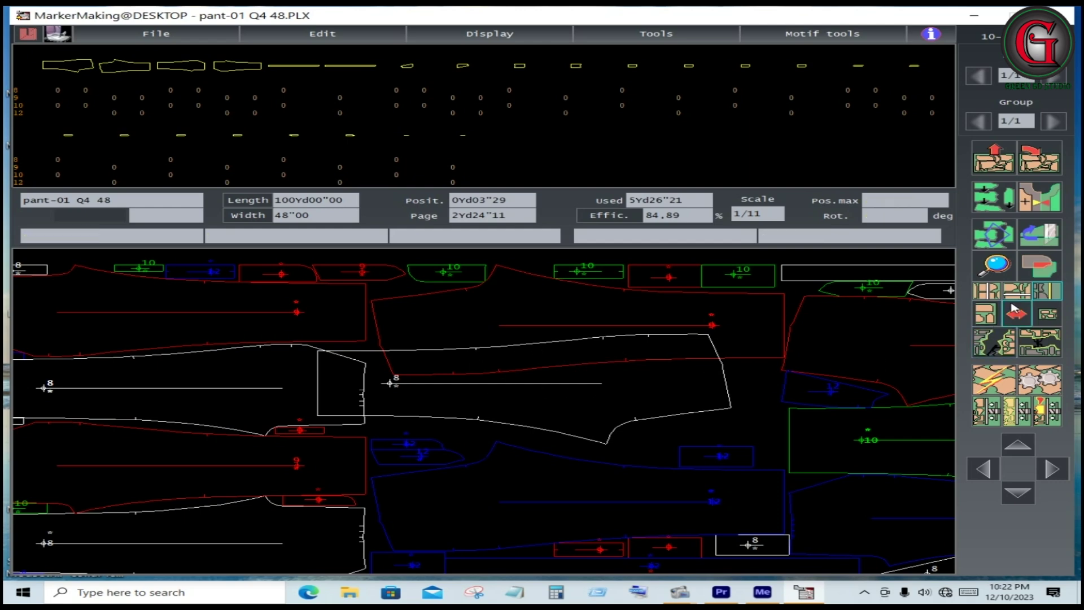
Step: Run the overlap analysis, which reports 3 overlapping pieces, and close the report
click(1049, 267)
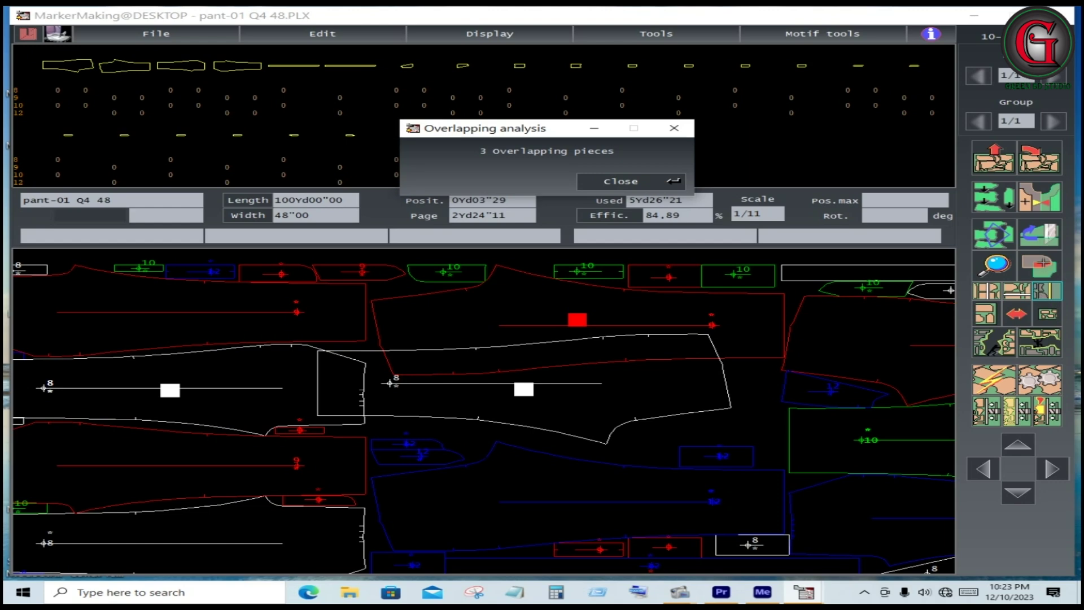
click(621, 183)
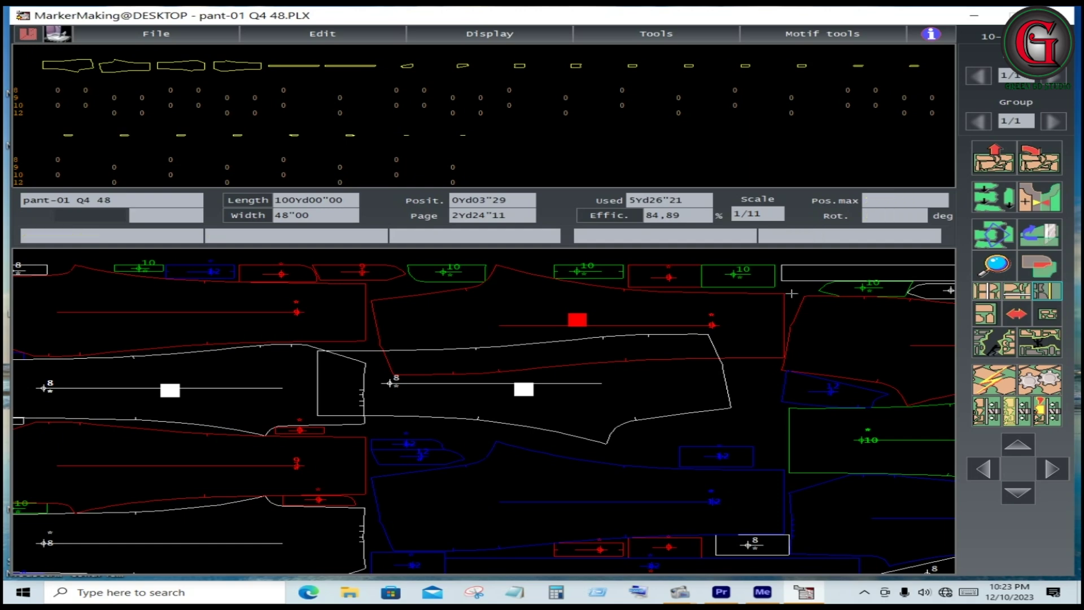
Step: Confirm the PANT01 analogies for sizes 8, 9, 10 and 12 under Tools > Analogies
click(664, 35)
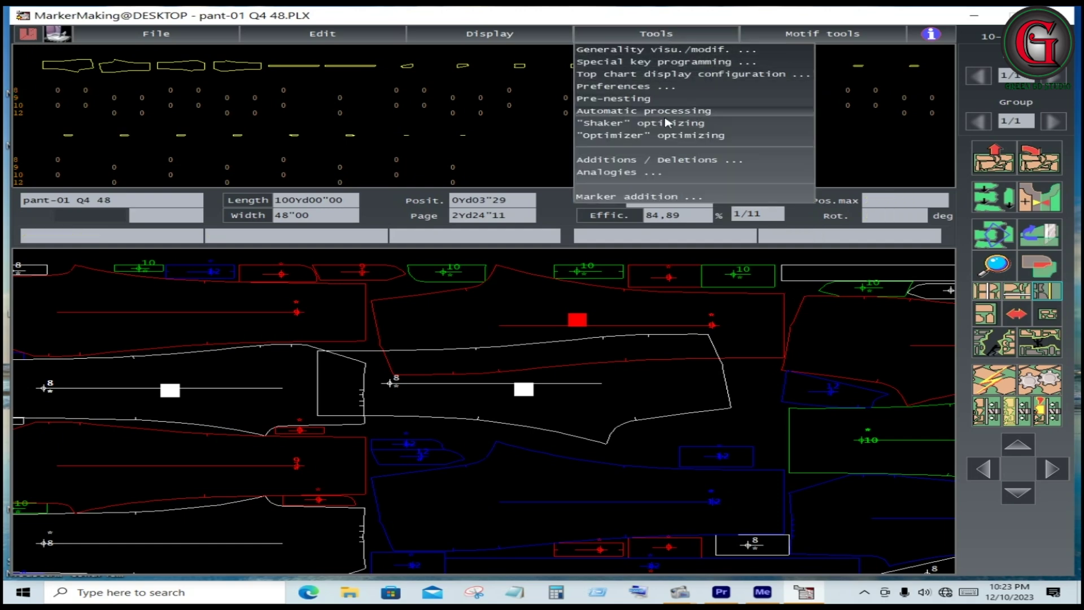
click(600, 174)
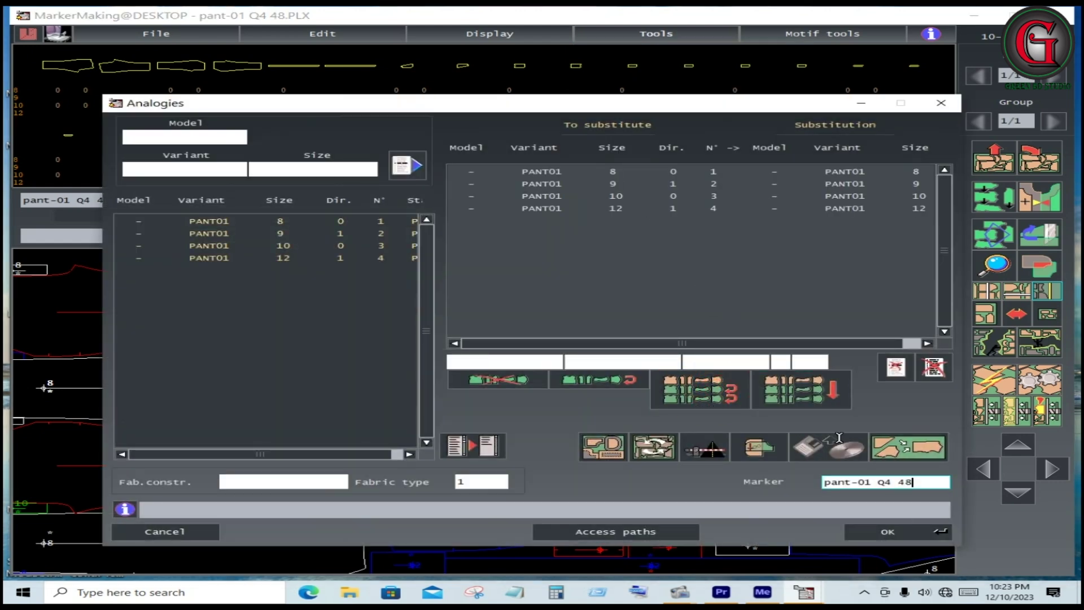
click(885, 530)
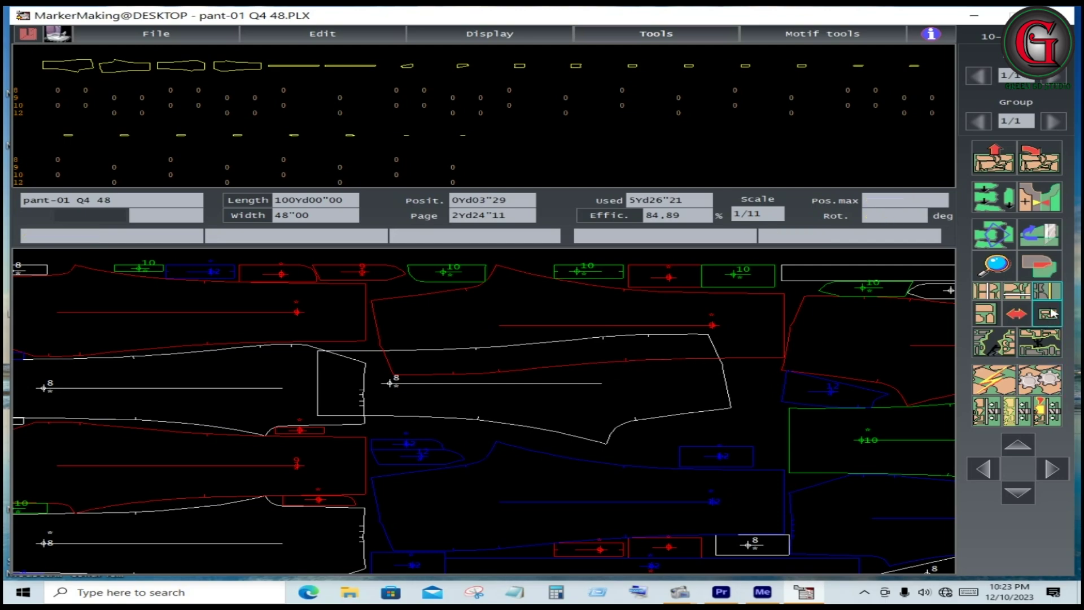
Step: Rerun the overlap check, measure a length along the marker, and request rejecting all pieces
click(1049, 289)
click(649, 187)
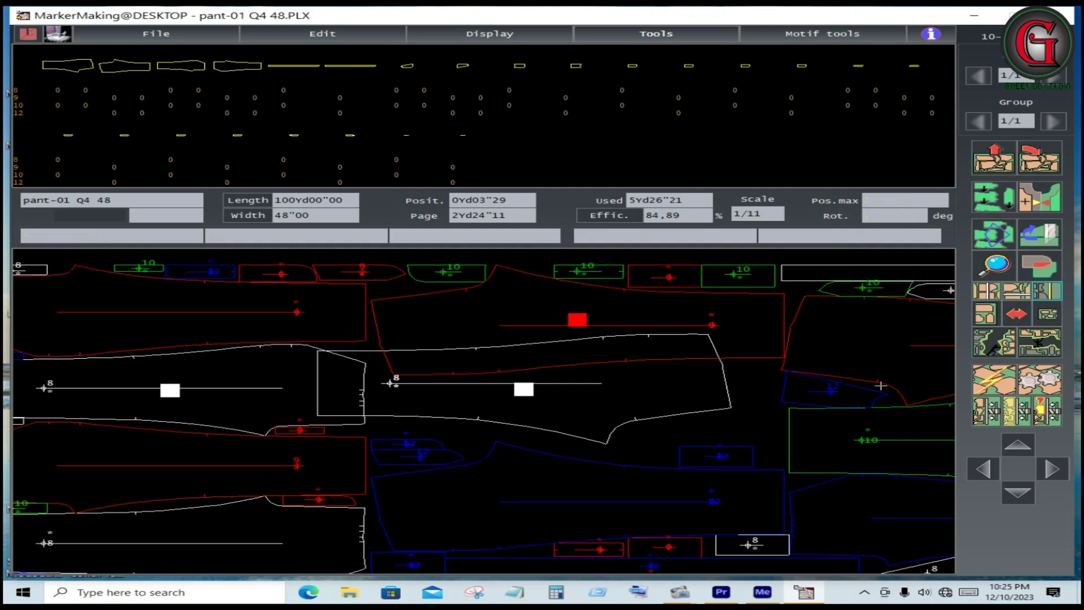
click(989, 293)
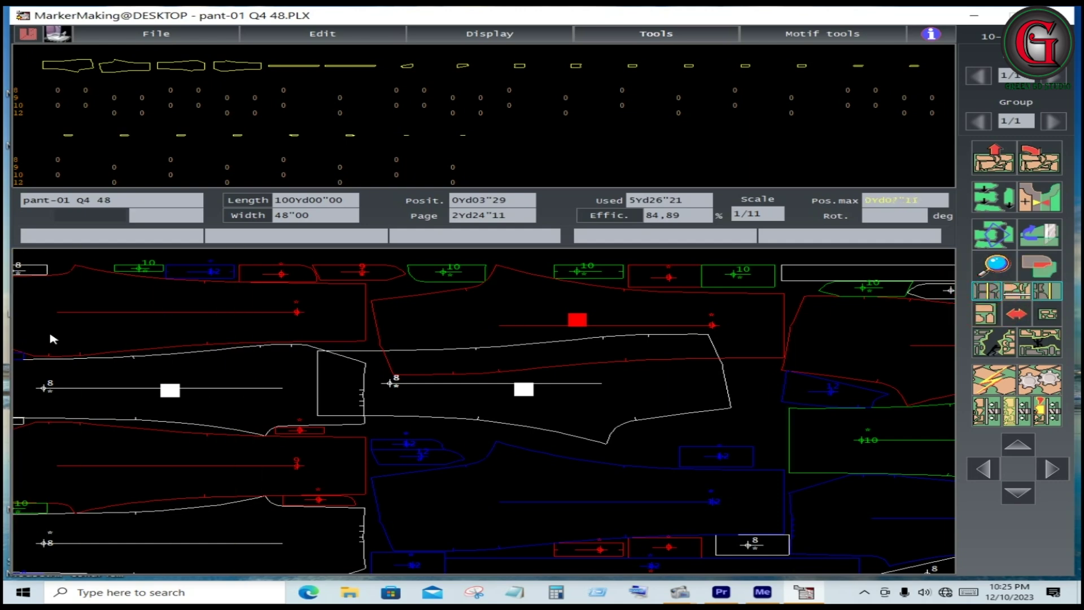
click(15, 364)
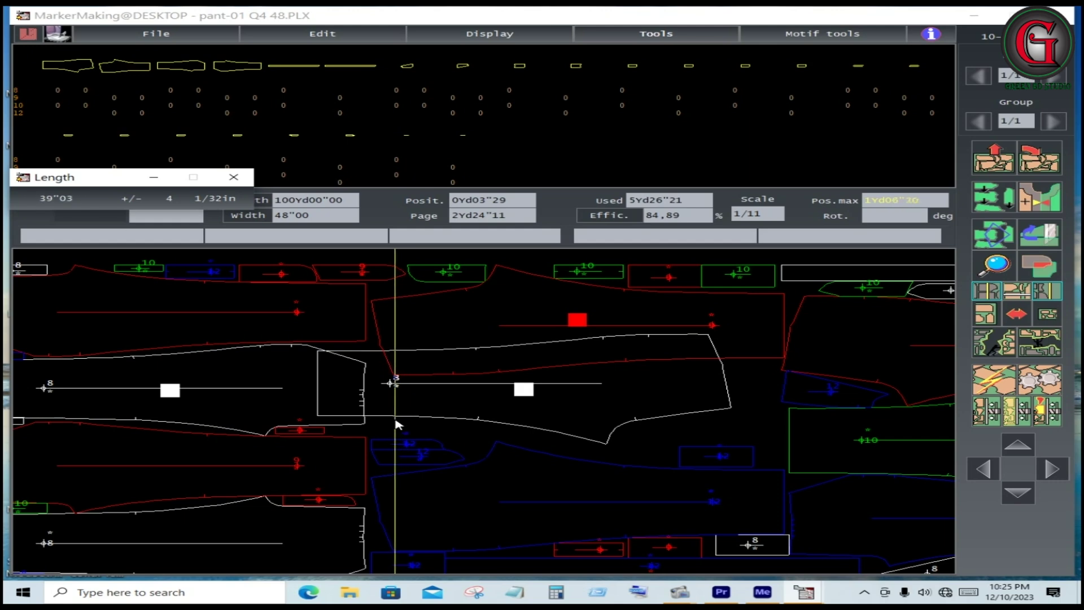
click(396, 420)
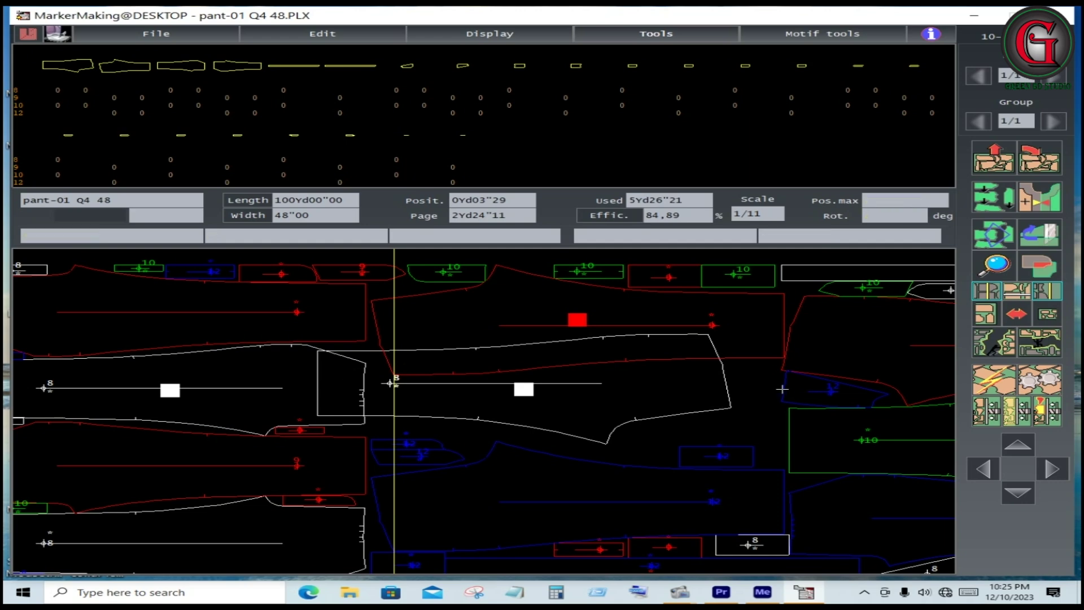
click(1005, 162)
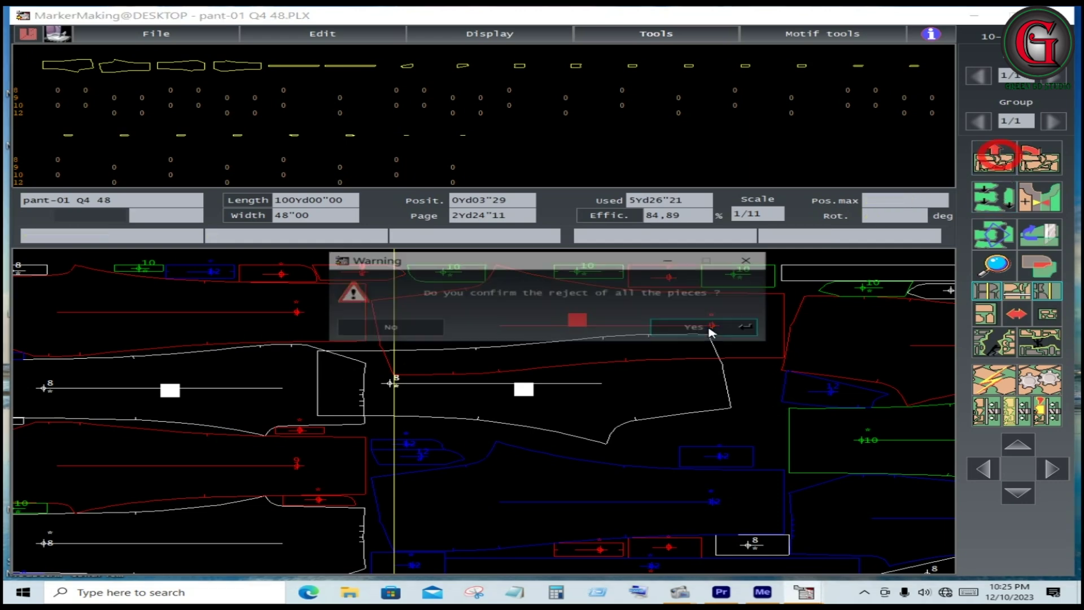
Step: Confirm rejecting all pieces and move the small size-8 piece to the marker's start
click(697, 328)
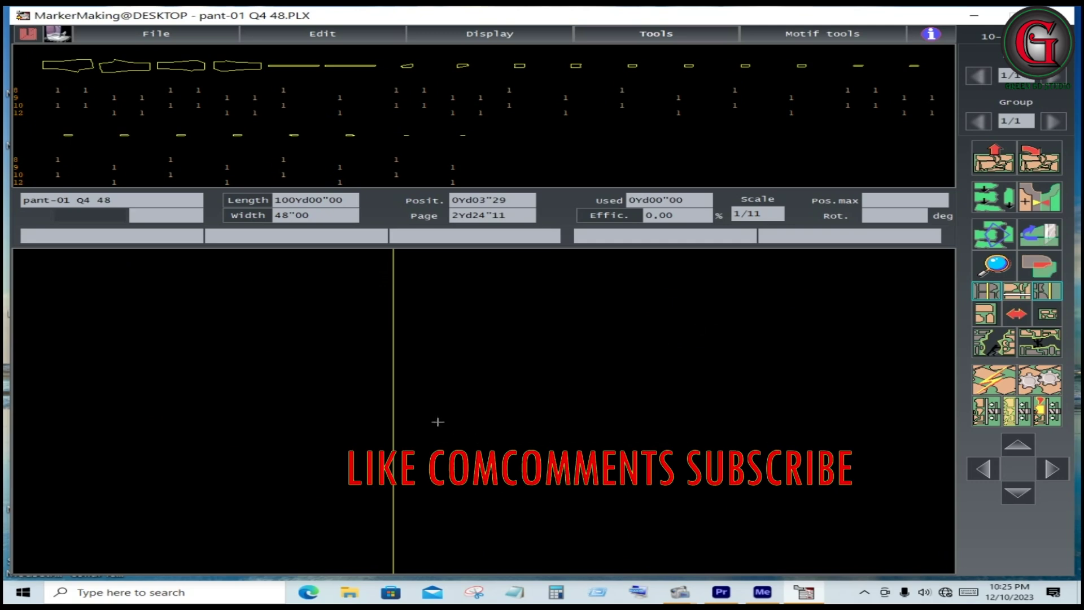
key(Right)
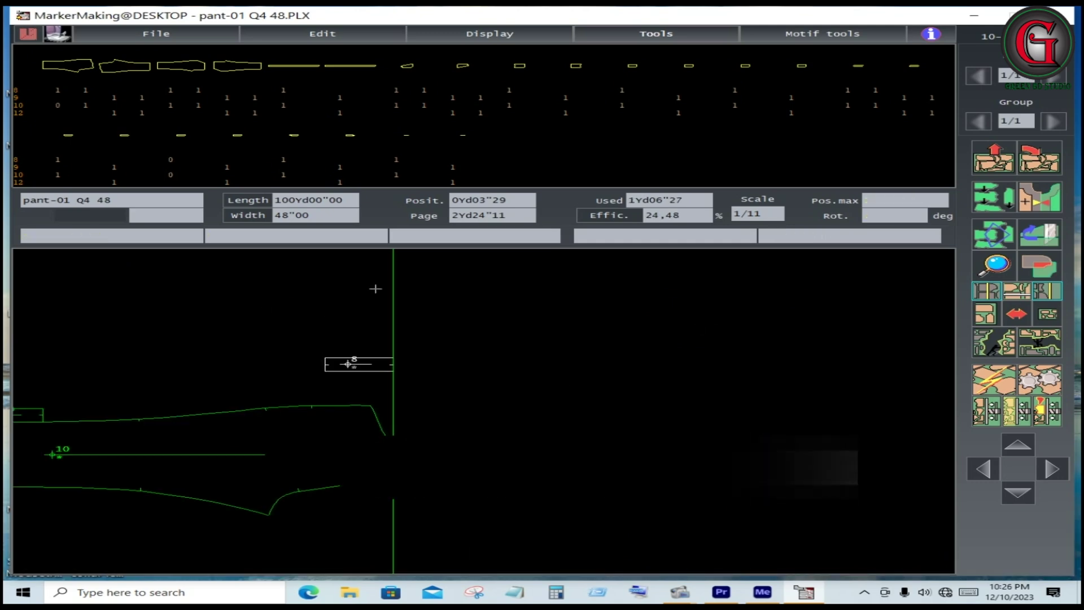
click(339, 365)
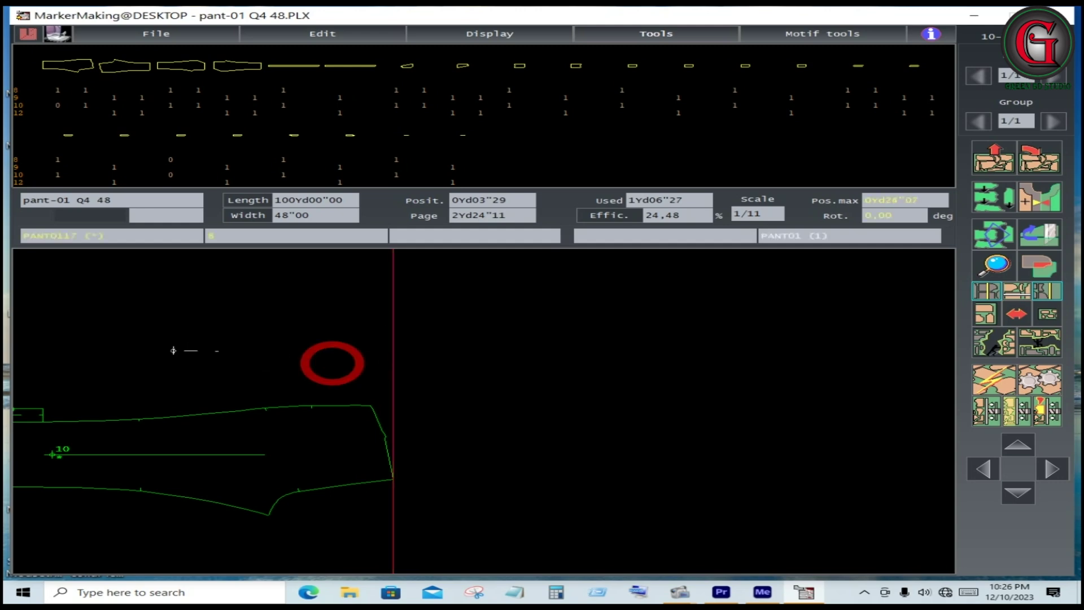
click(25, 371)
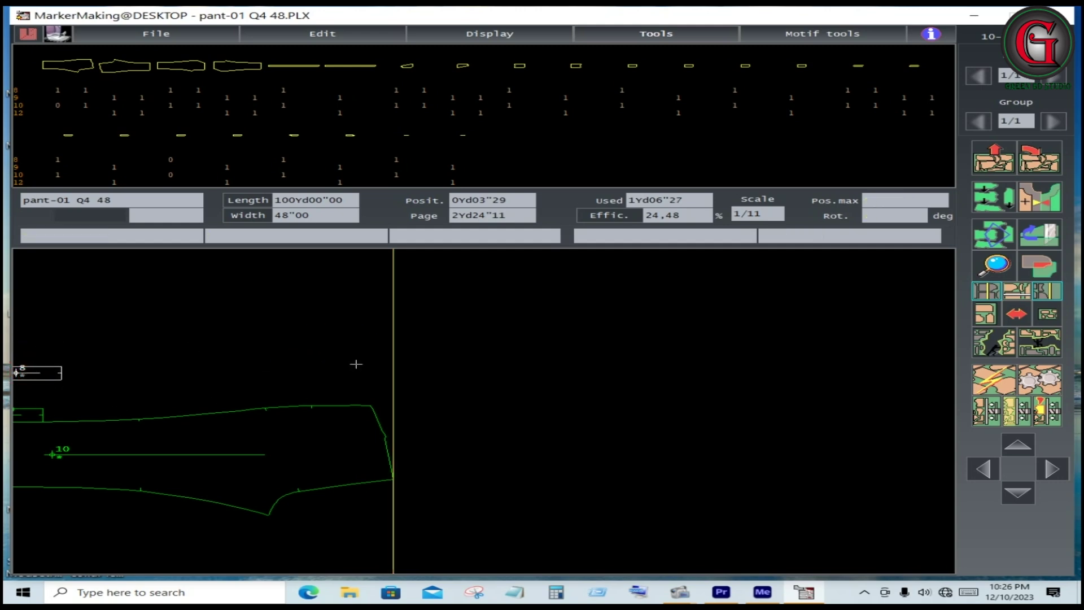
Step: Place the size-10 pant piece and a size-8 piece beside it, both pushed down, reaching 17,83%
click(1023, 297)
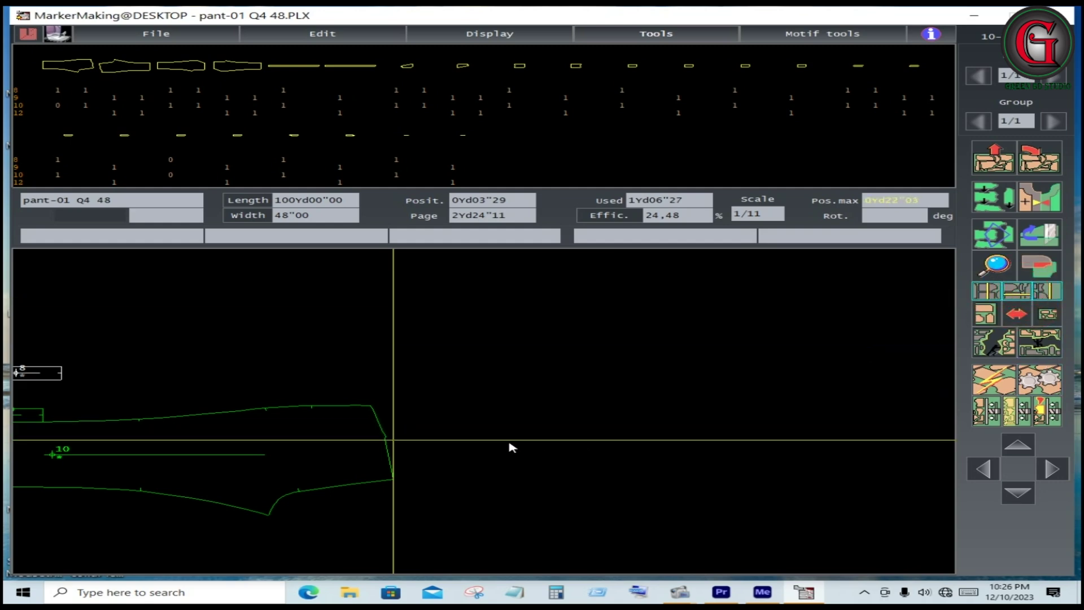
click(474, 526)
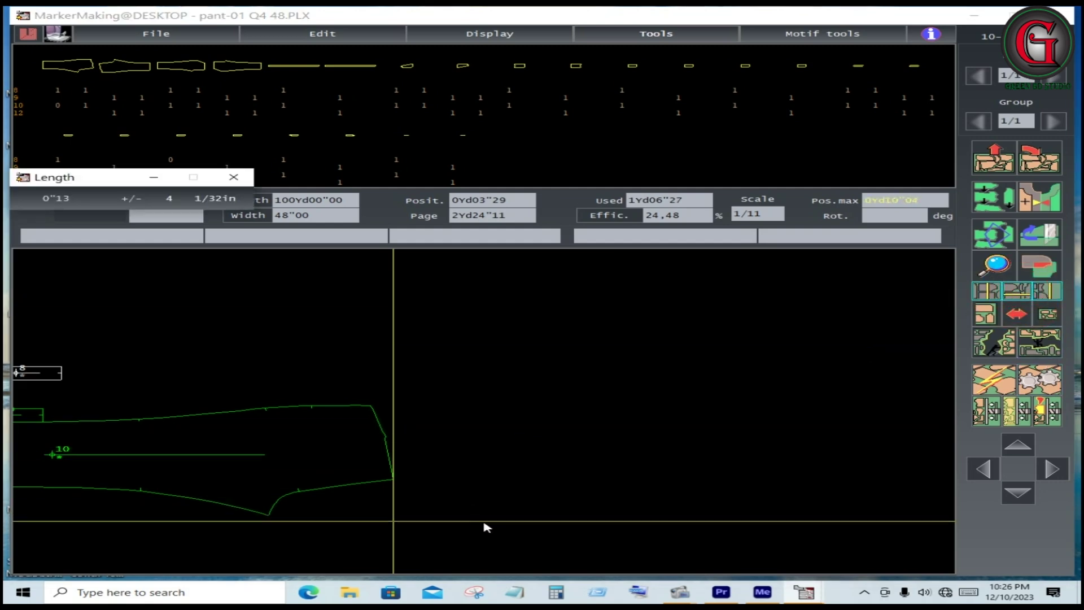
click(346, 521)
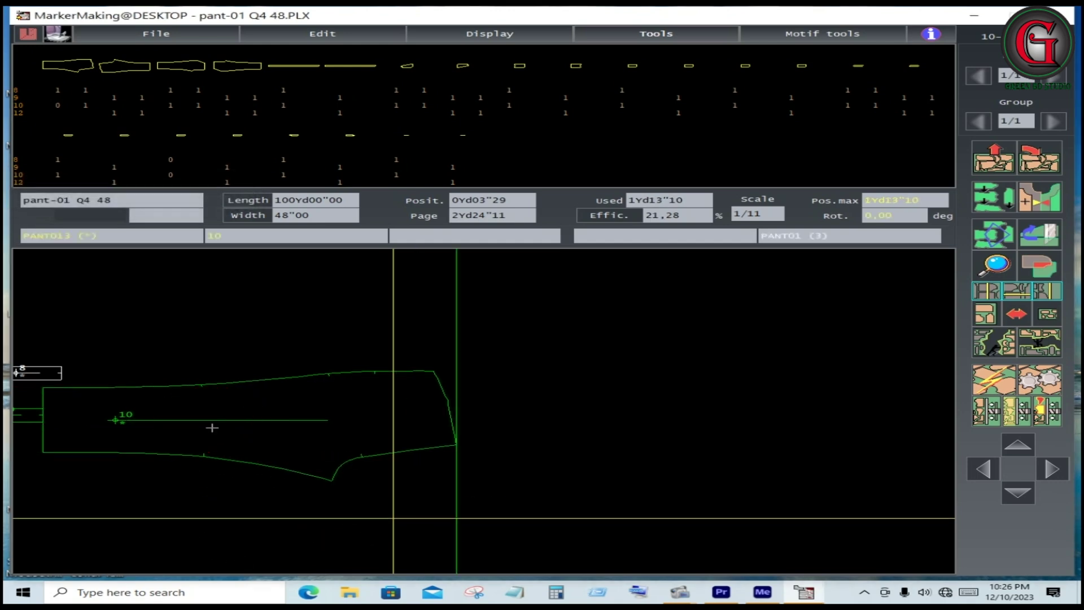
key(Down)
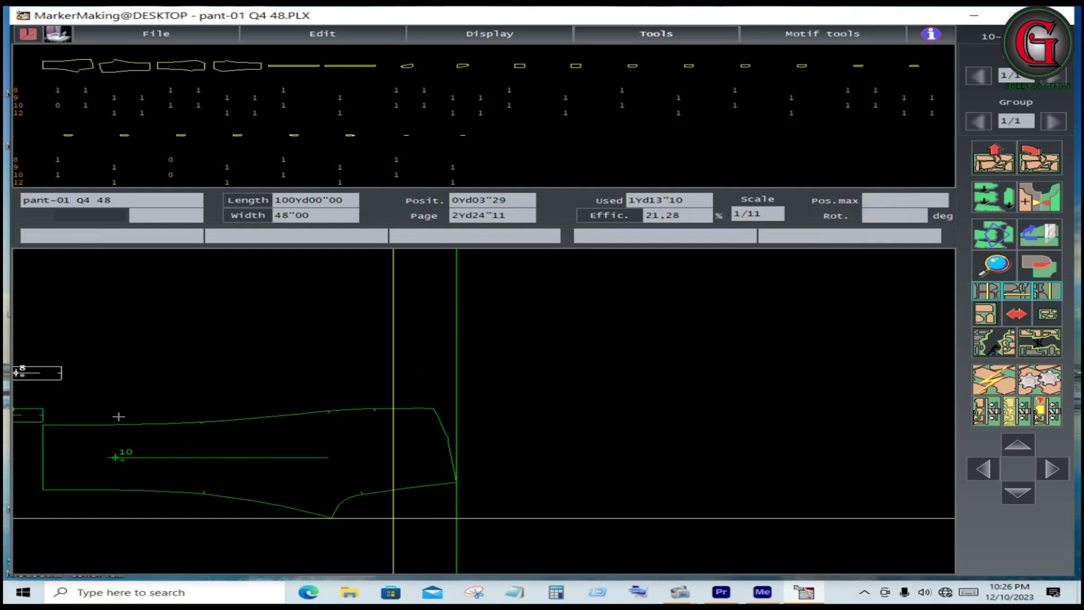
click(41, 381)
click(515, 479)
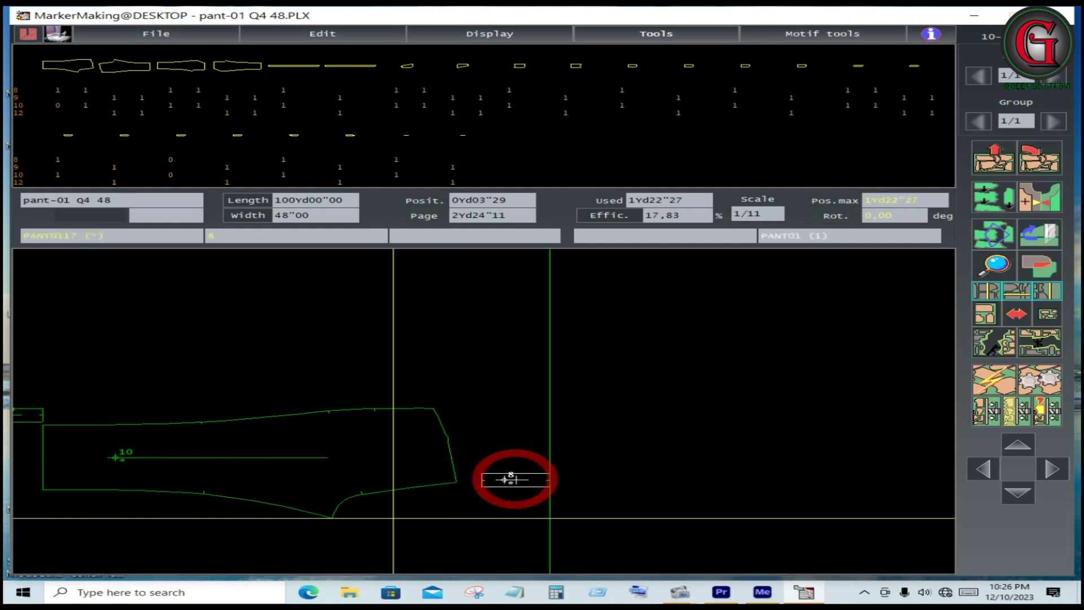
key(Down)
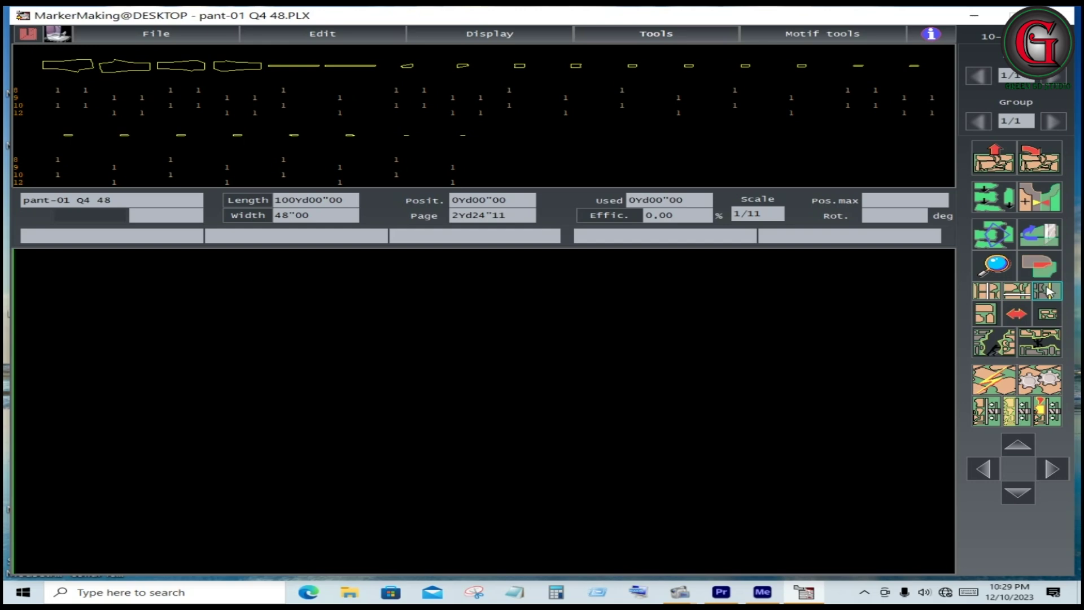
Step: Clear the placed pieces, place a size-8 red strip, and move it up from the bottom
click(1048, 292)
click(1050, 293)
click(19, 90)
click(282, 89)
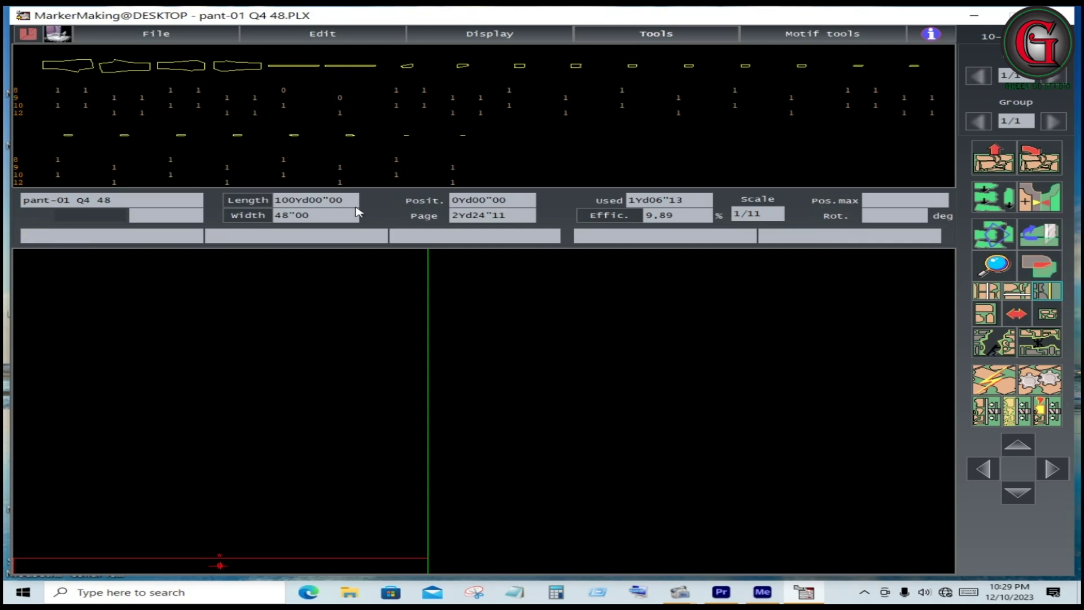
drag(220, 566, 219, 498)
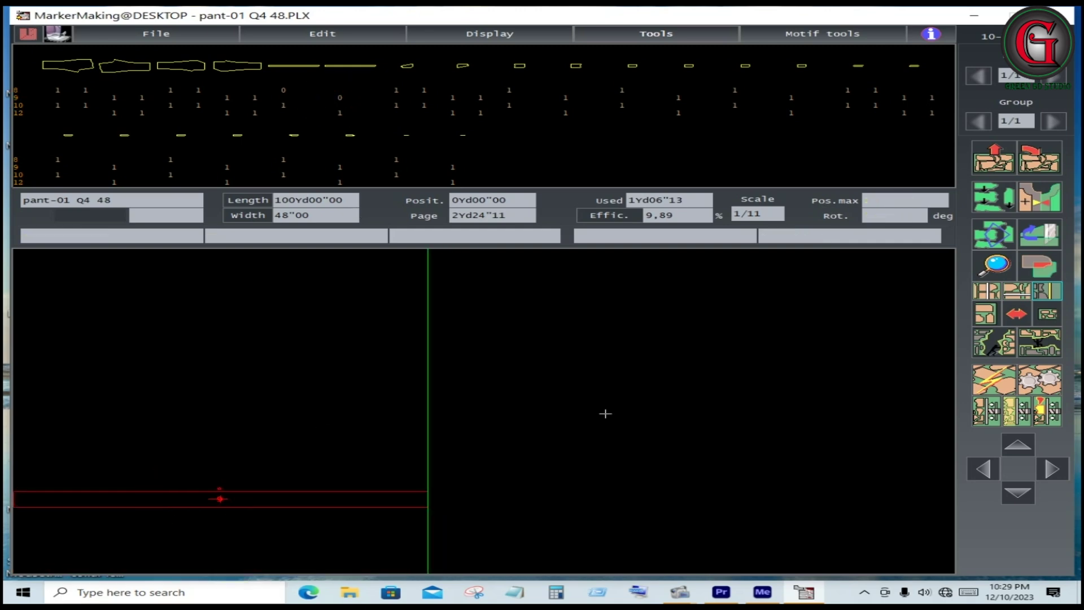
click(1054, 292)
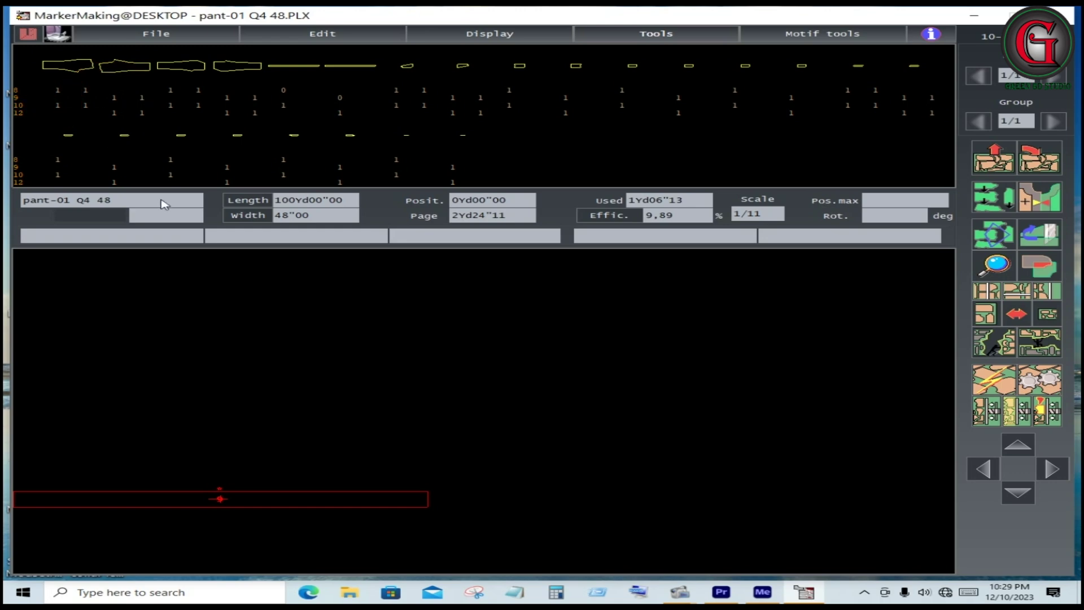
Step: Place the size-12 blue pant piece above and slide the red strip right
click(142, 112)
click(162, 370)
drag(220, 499, 294, 497)
Step: Set the red strip in place, reposition the blue pant piece, then take it off the marker
click(294, 497)
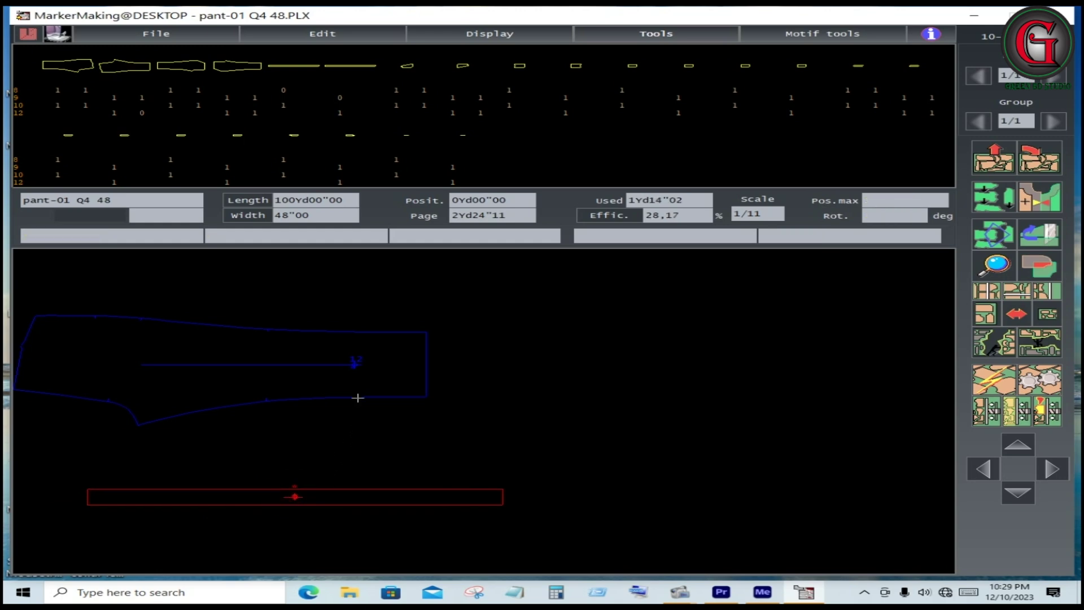
click(243, 373)
click(208, 384)
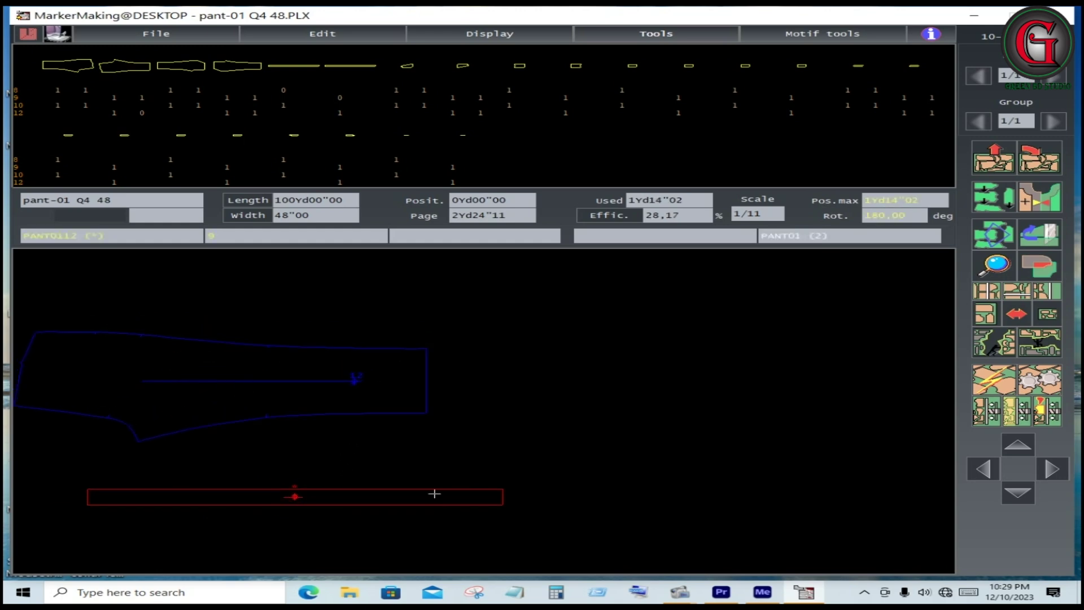
click(368, 403)
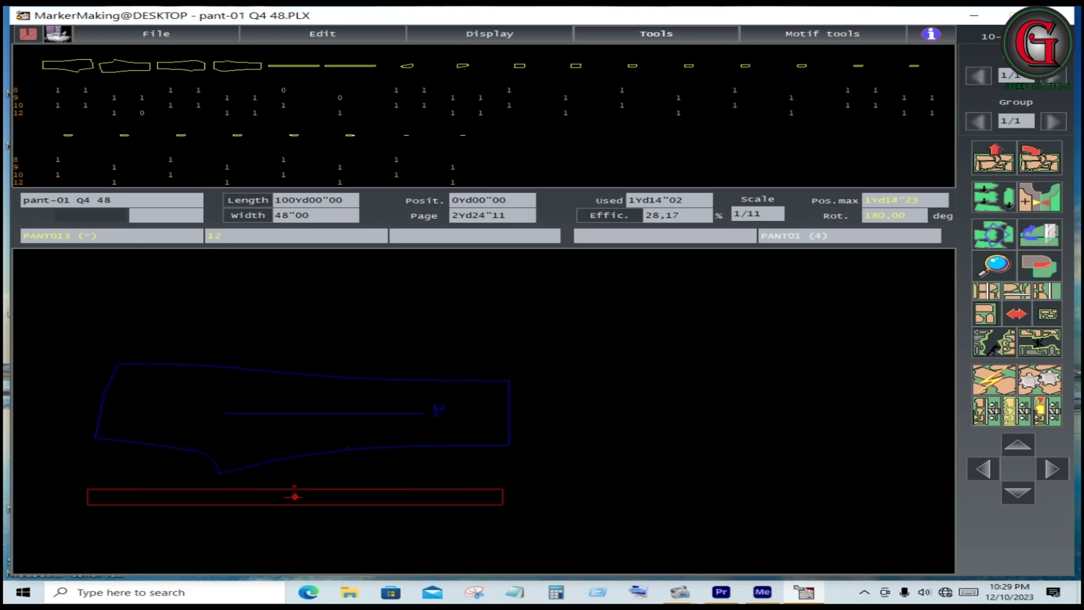
click(289, 408)
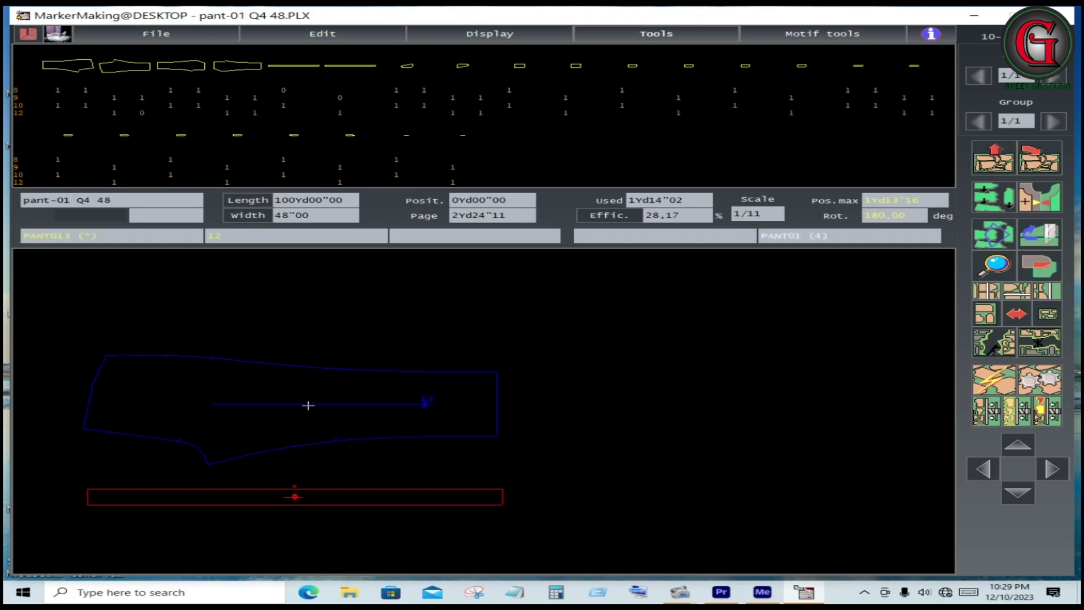
click(379, 415)
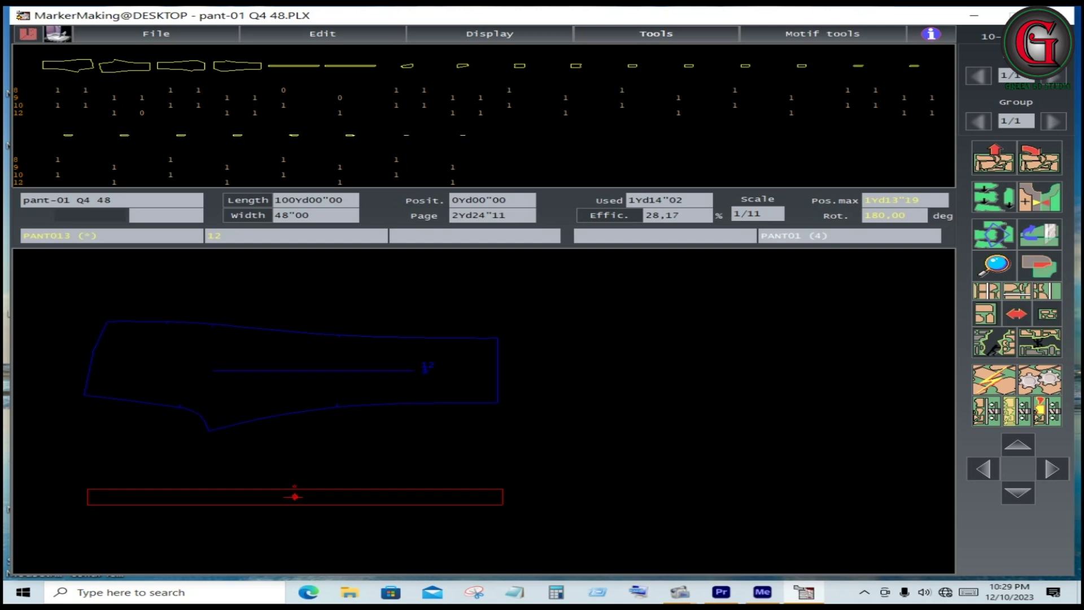
right_click(291, 376)
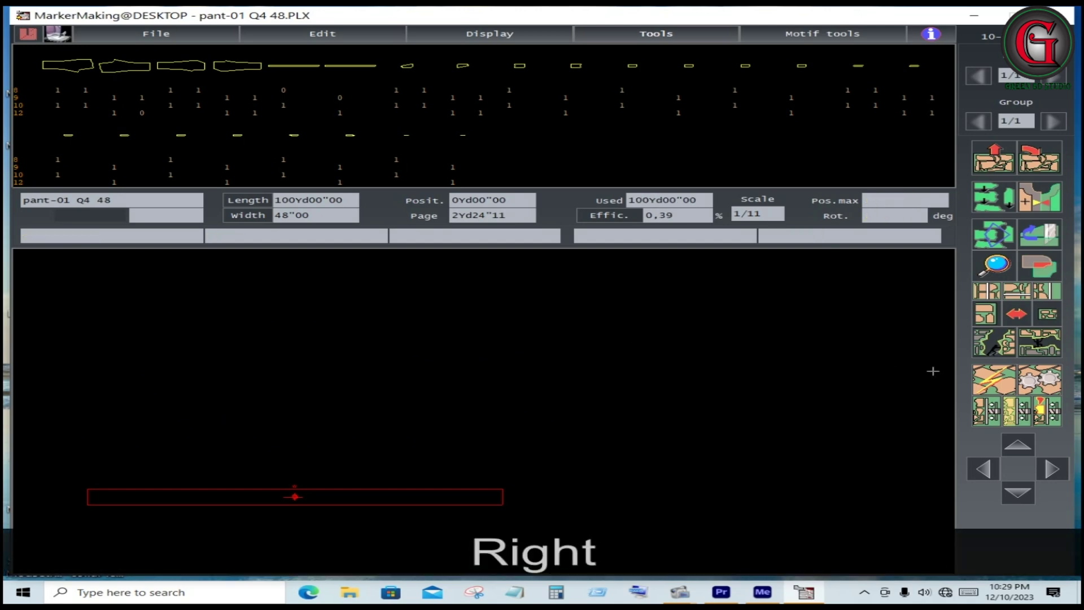
Step: Place a size-8 piece top-left and a size-12 pant, then unplace the pant with Home, giving 33,94%
click(1052, 469)
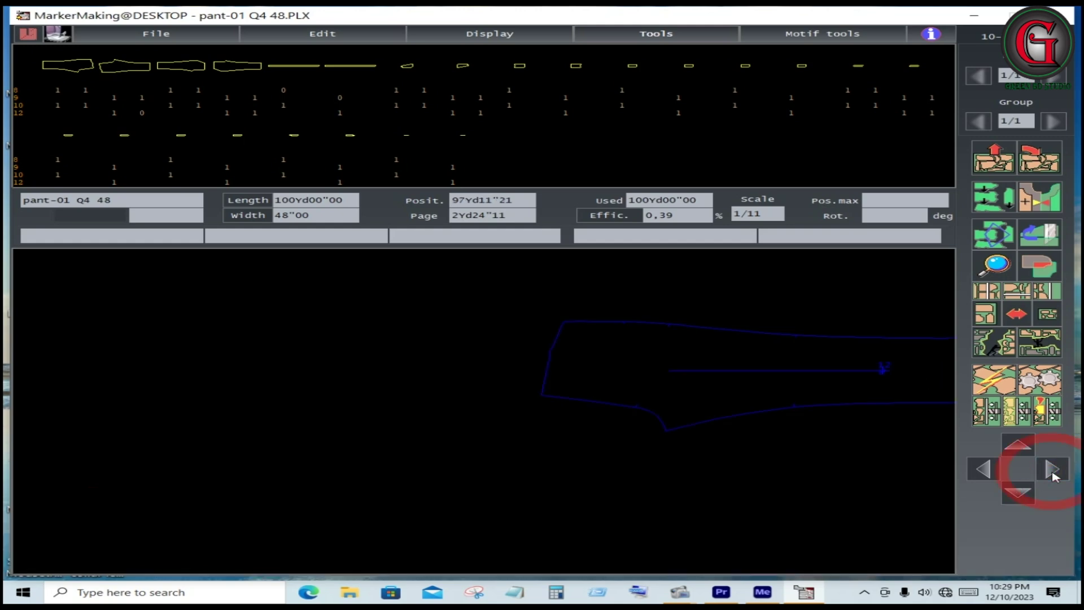
click(983, 469)
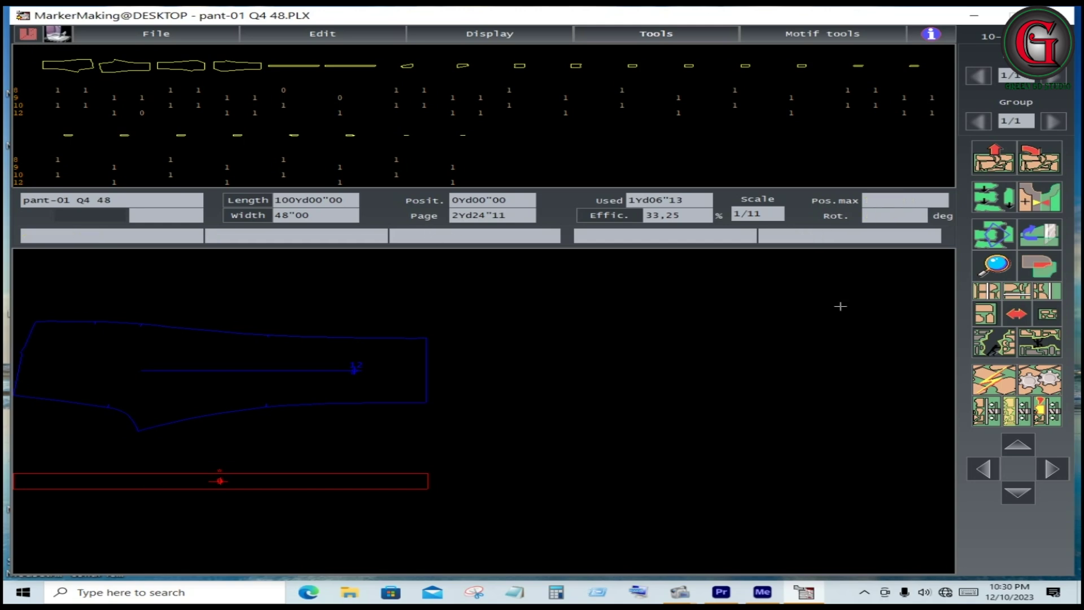
click(1050, 292)
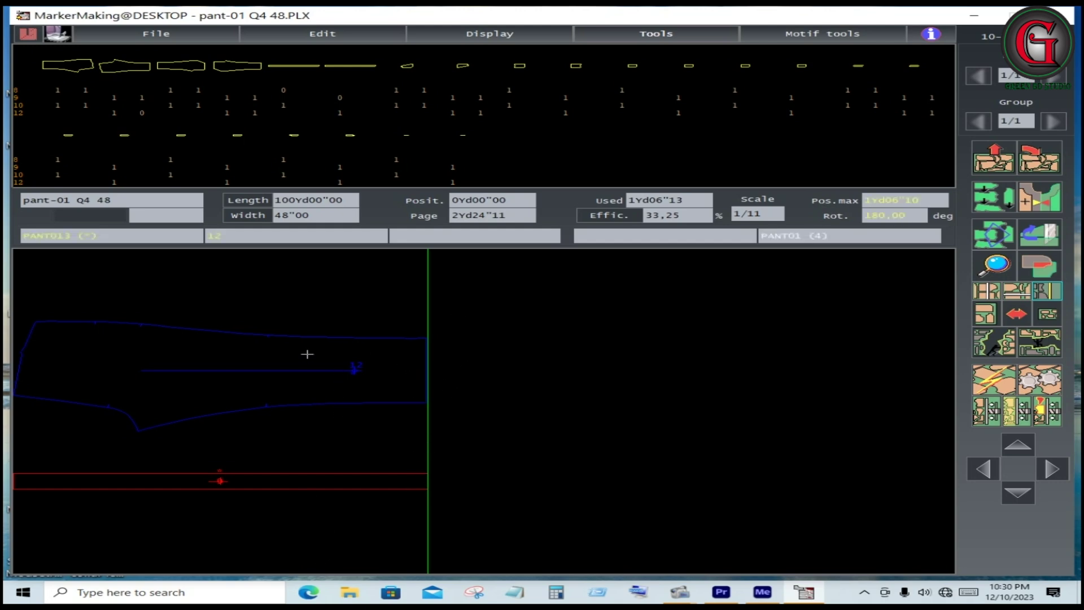
click(170, 160)
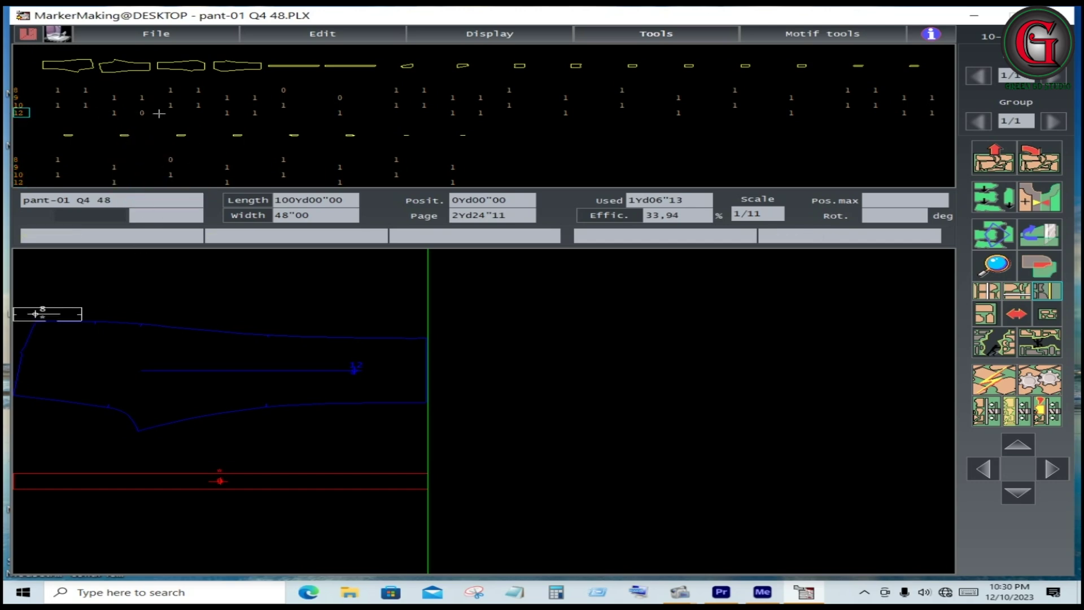
click(116, 112)
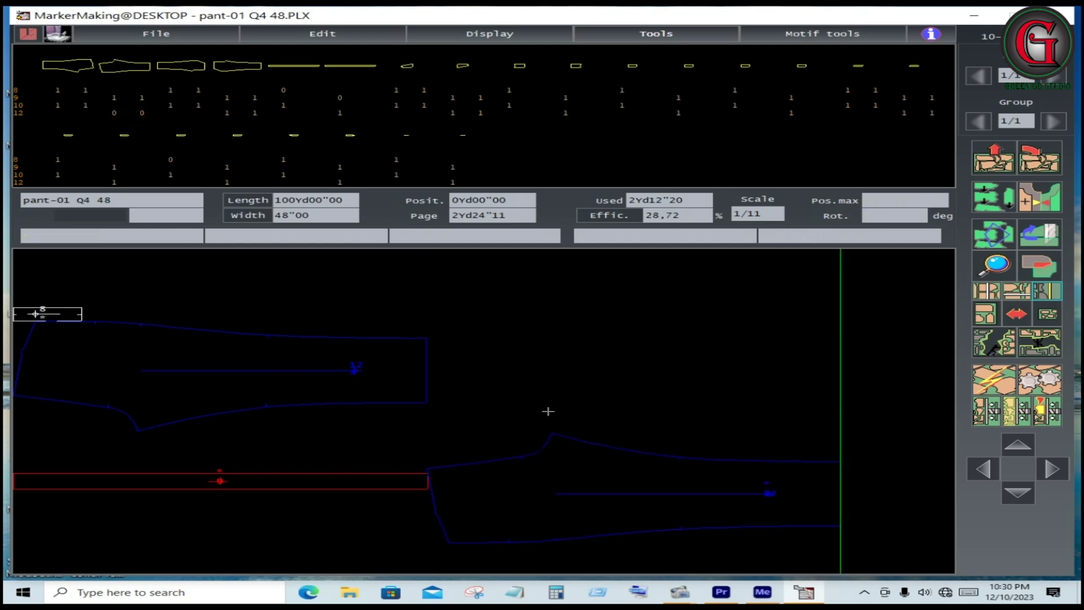
click(573, 291)
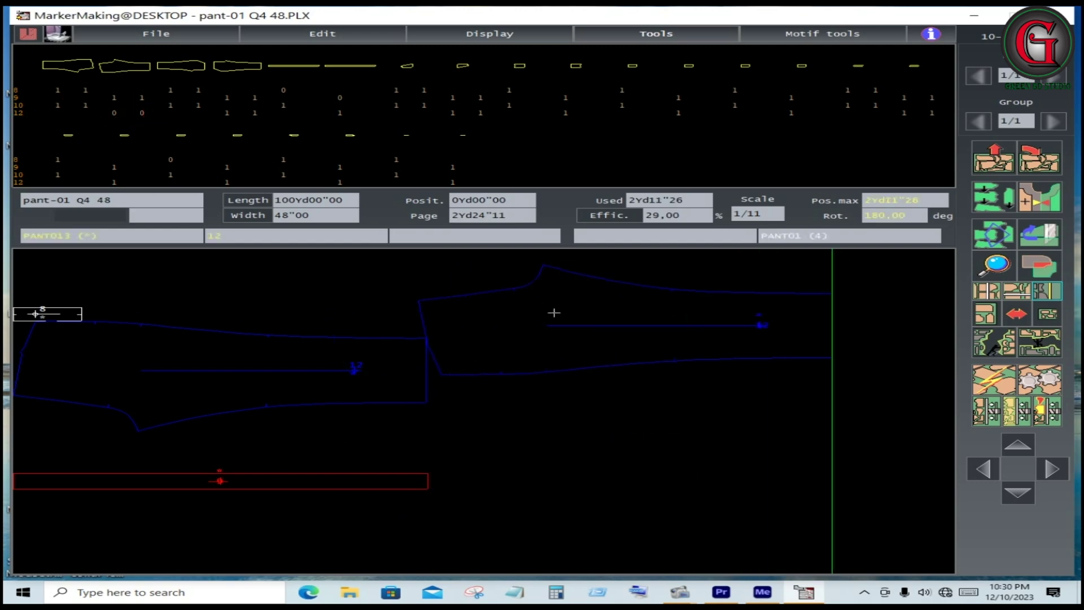
key(Home)
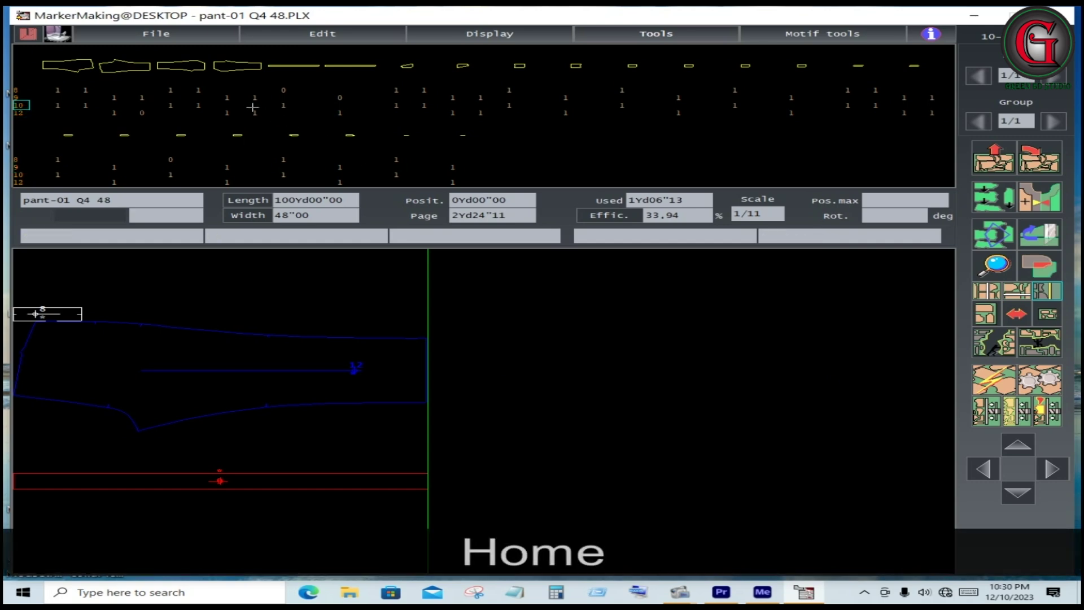
Step: Place another pant piece and position the red and blue pieces at the marker's leading end
click(256, 98)
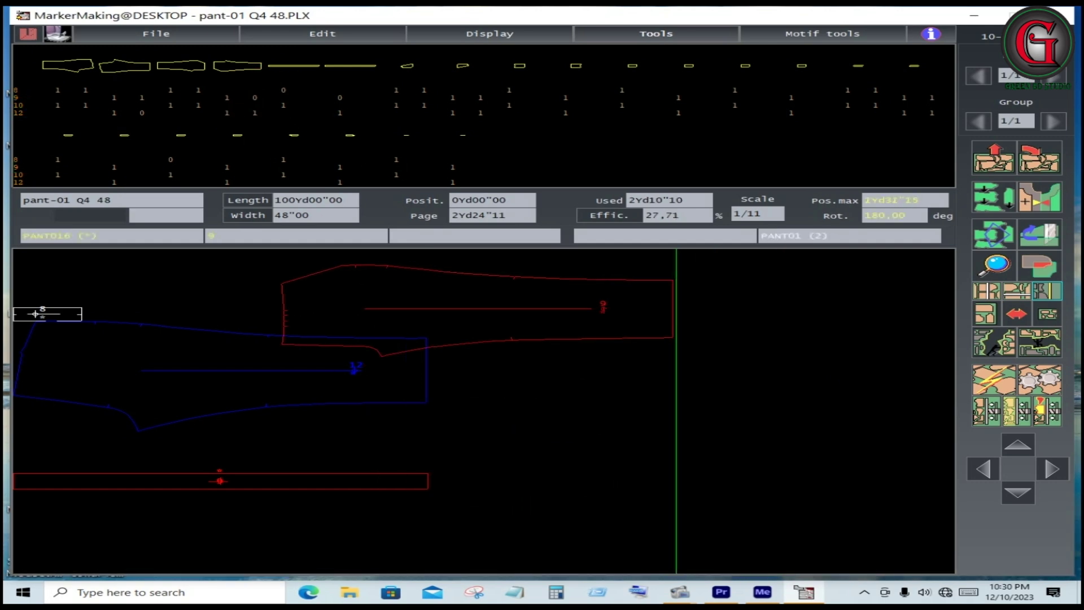
drag(390, 429, 423, 266)
key(Down)
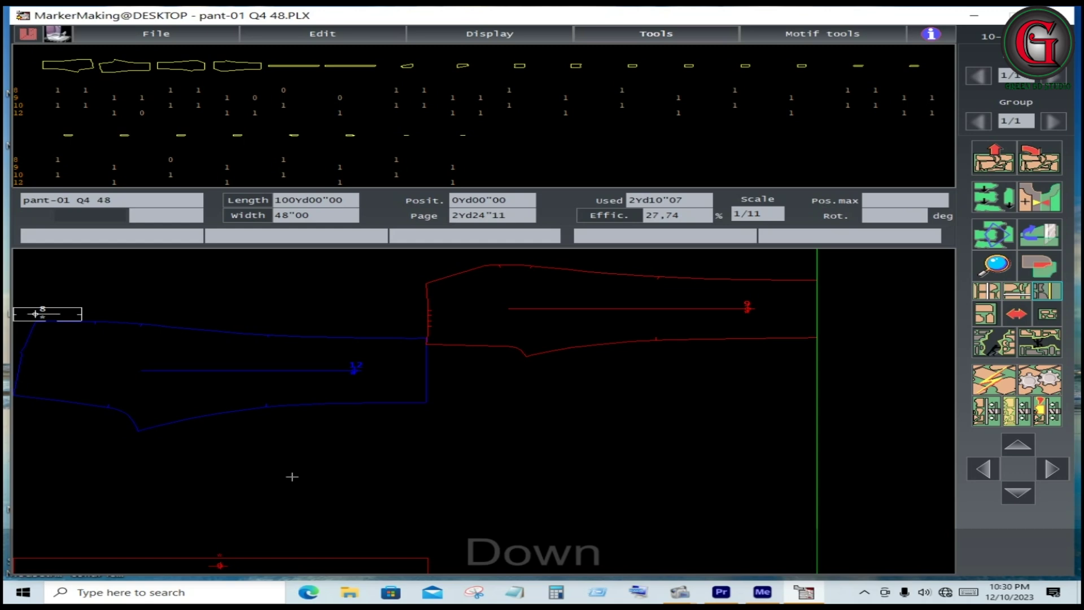
key(Down)
drag(585, 309, 196, 309)
click(193, 286)
click(55, 312)
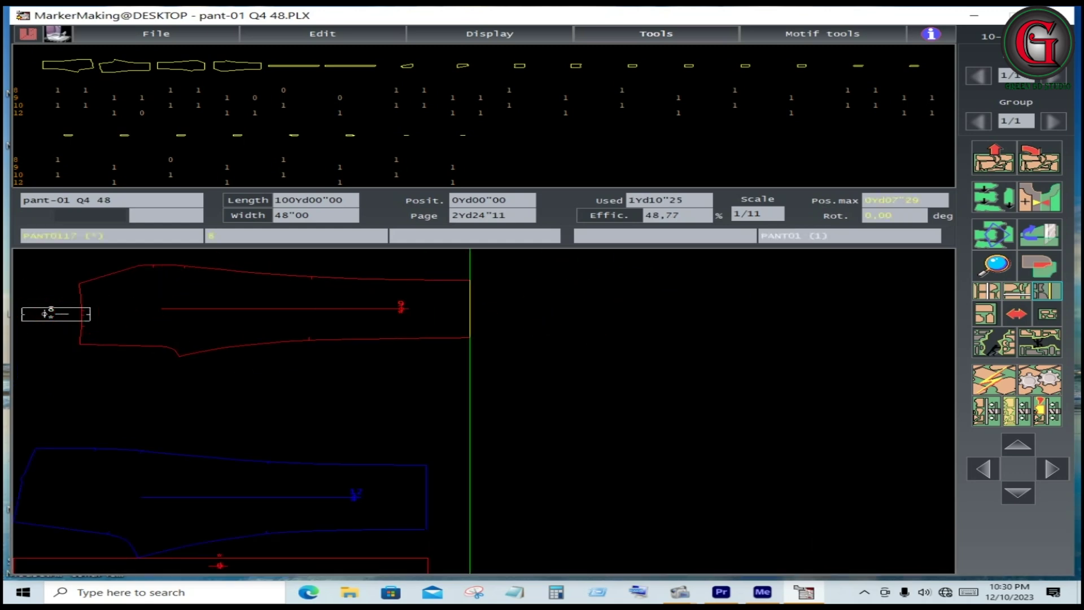
Step: Return the small piece to the unplaced list and nudge the red and blue pieces to the marker end
key(Delete)
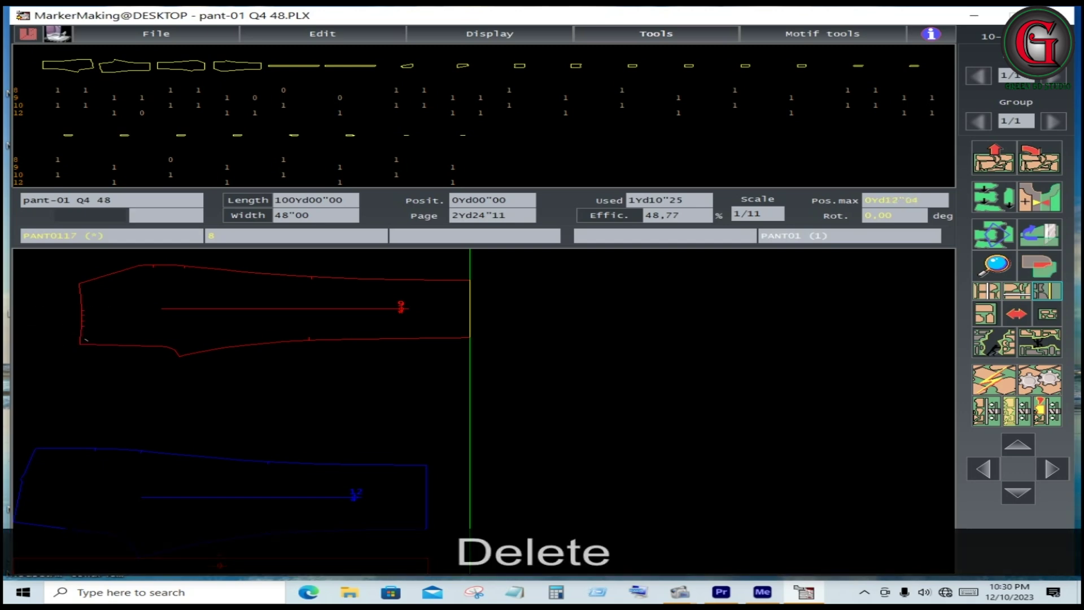
key(Home)
click(89, 323)
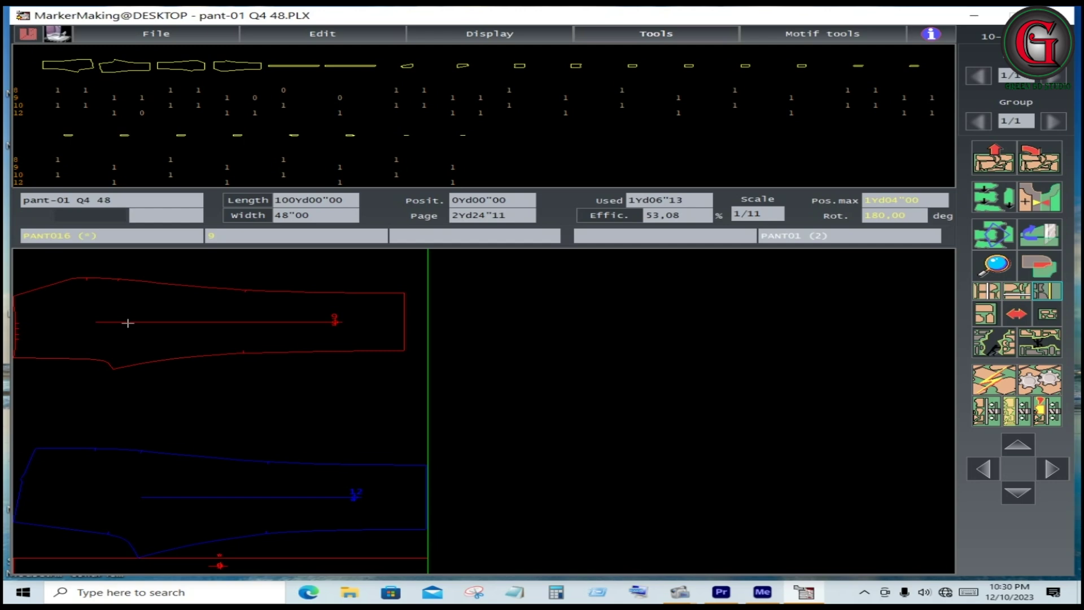
key(Right)
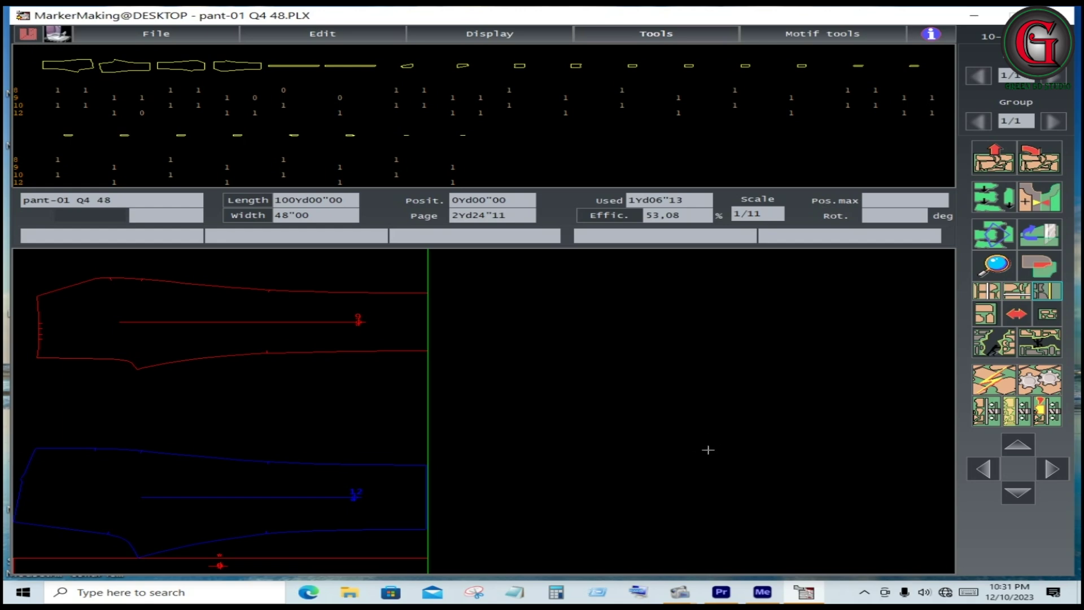
drag(342, 328, 354, 372)
click(284, 394)
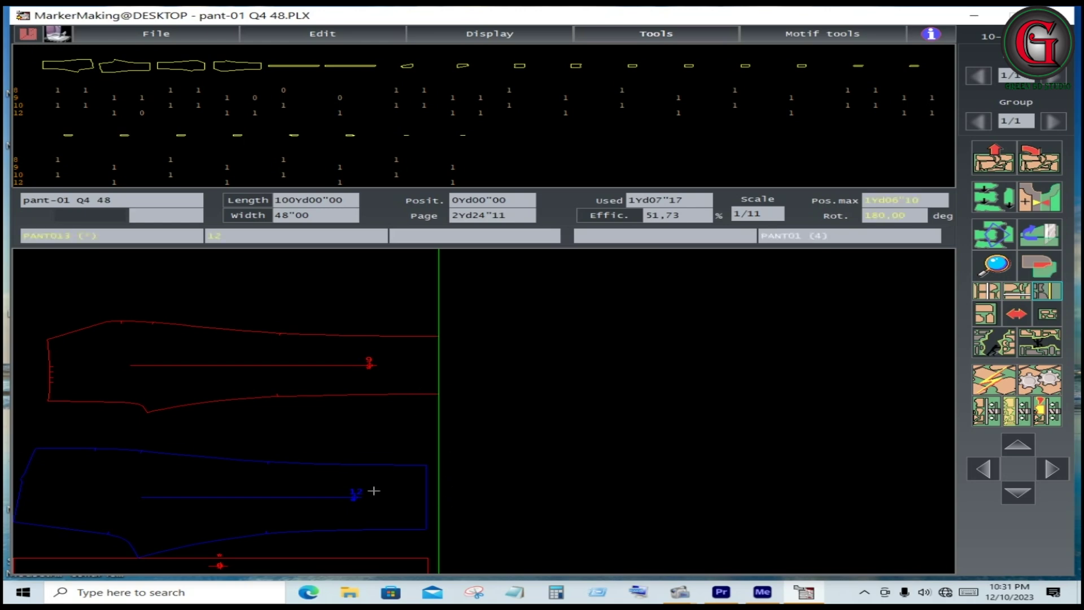
key(Right)
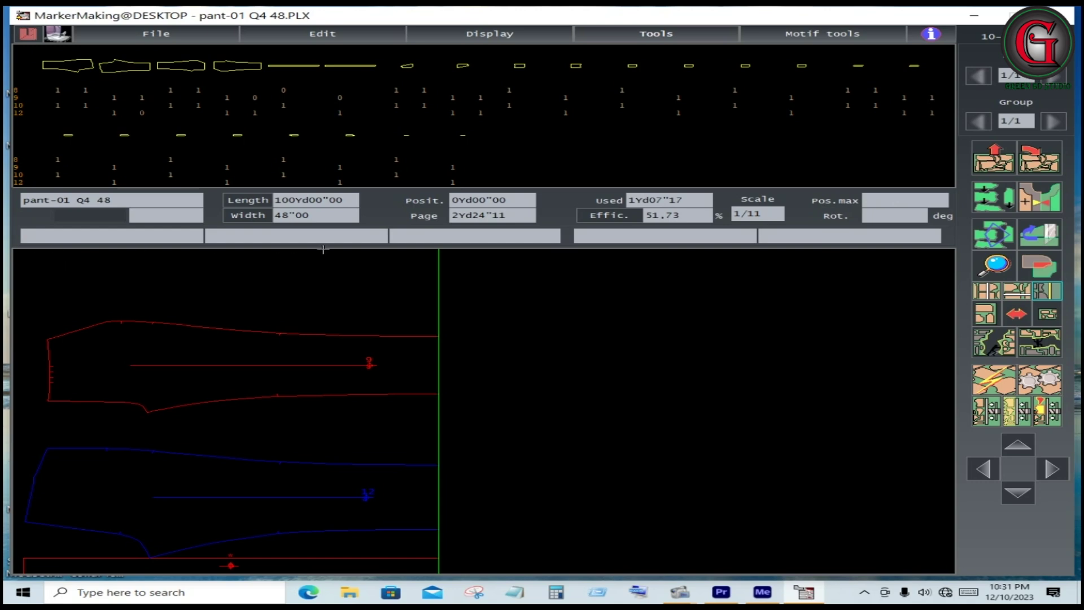
Step: Reject all pieces from the marker, confirm the warning, and re-run automatic nesting
click(994, 159)
click(706, 328)
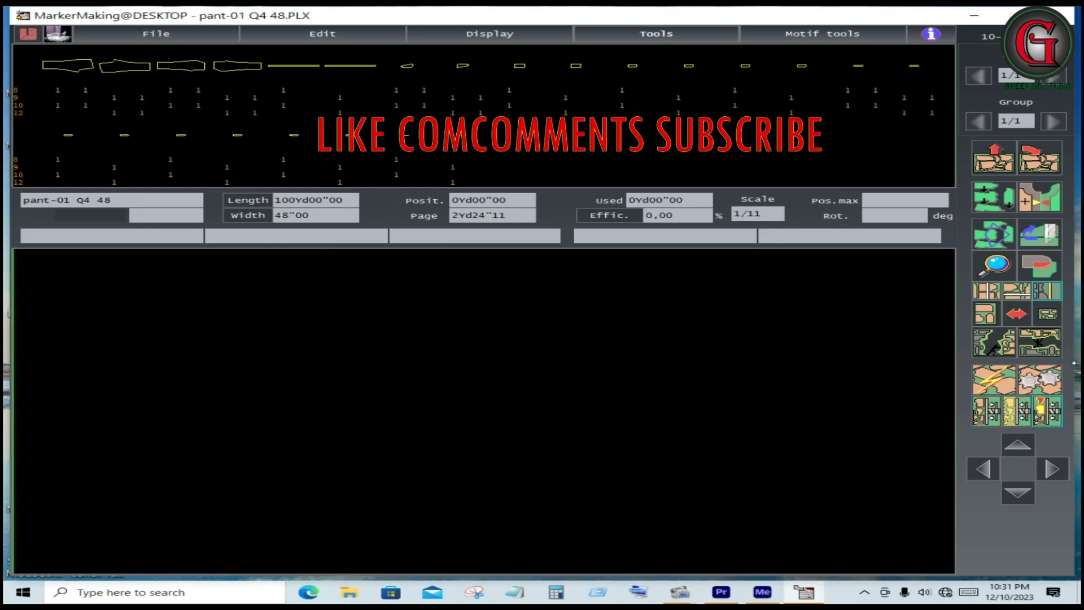
click(1039, 379)
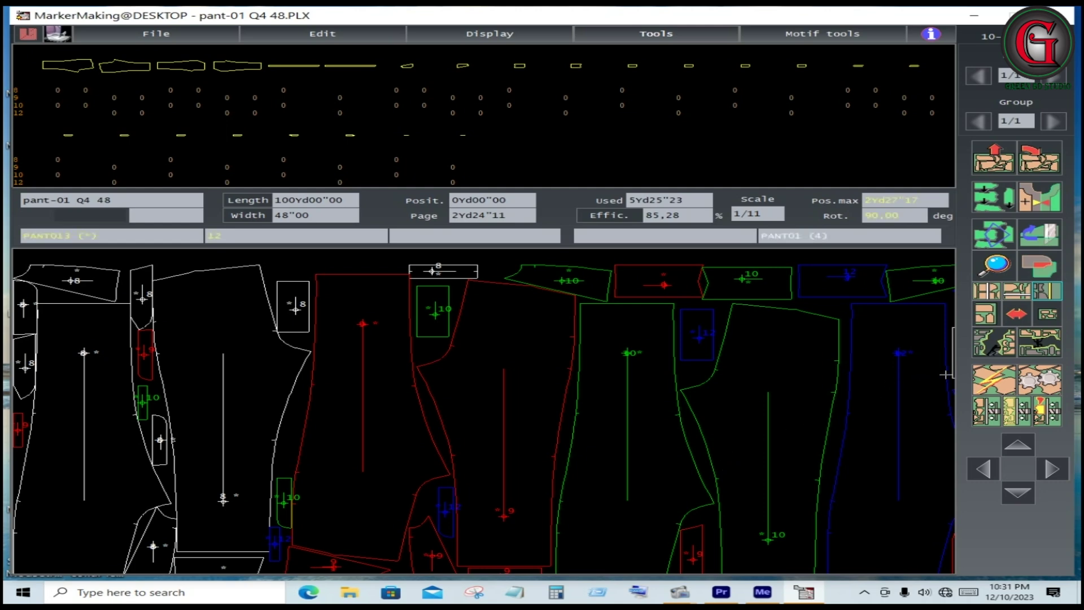
Step: Switch between whole-marker and close-up views to inspect the 85.28% nesting, then check a placed piece
click(1047, 314)
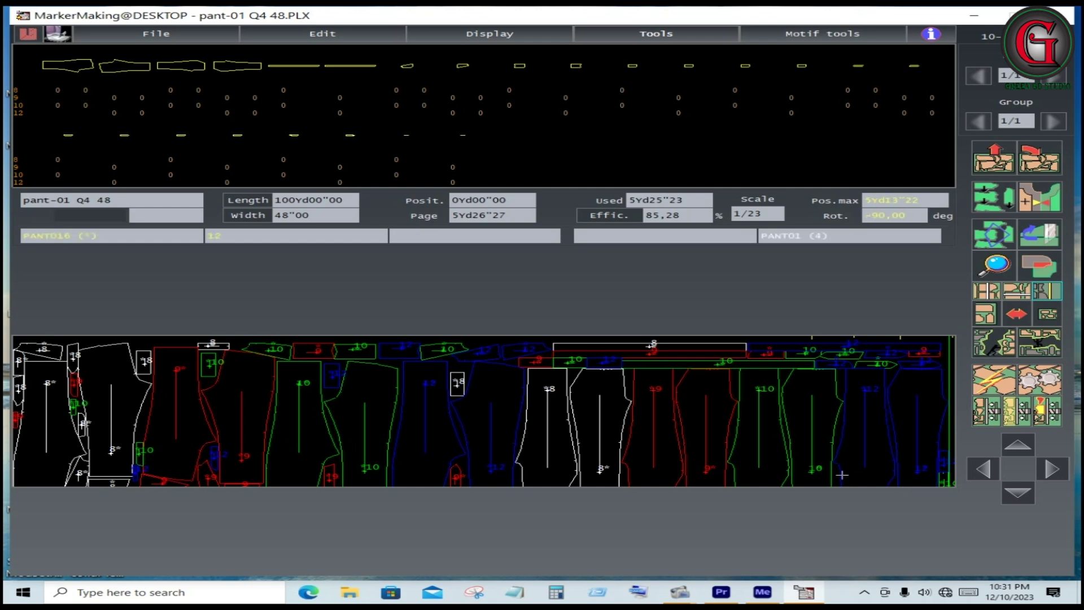
click(985, 314)
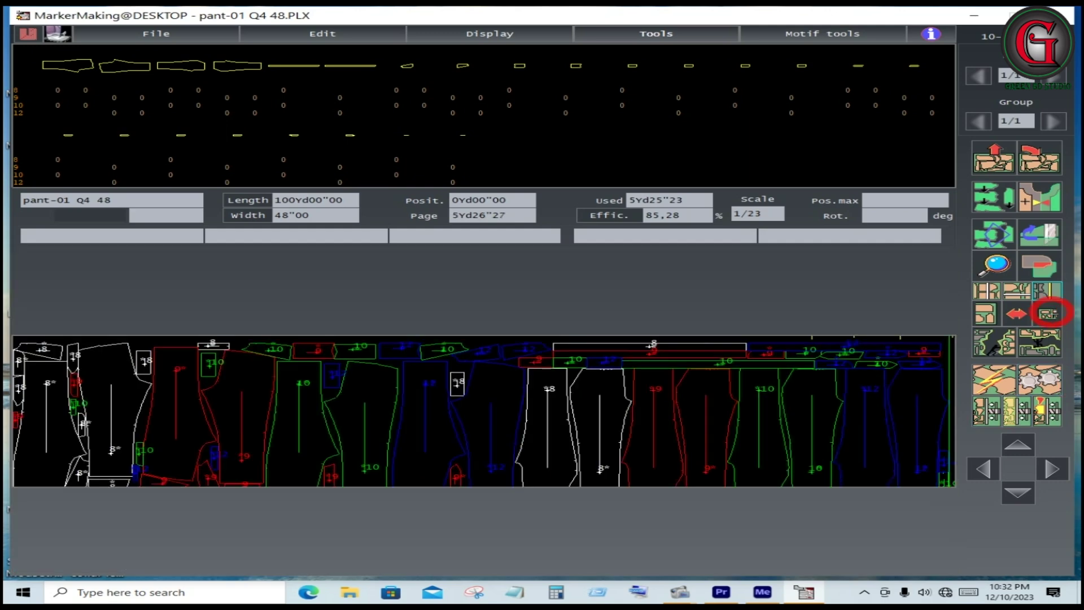
click(1051, 315)
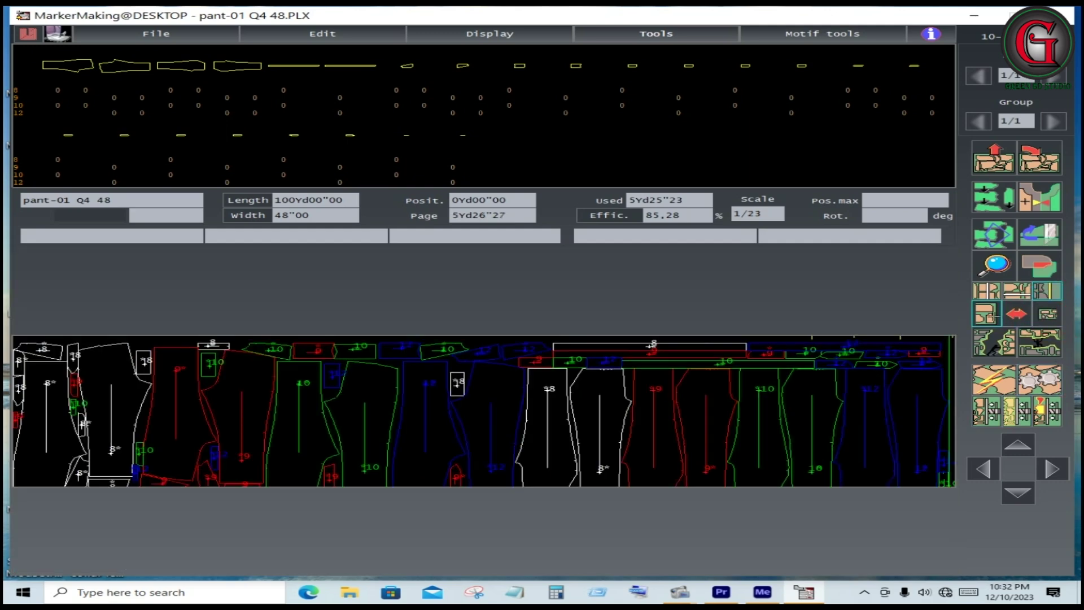
click(986, 316)
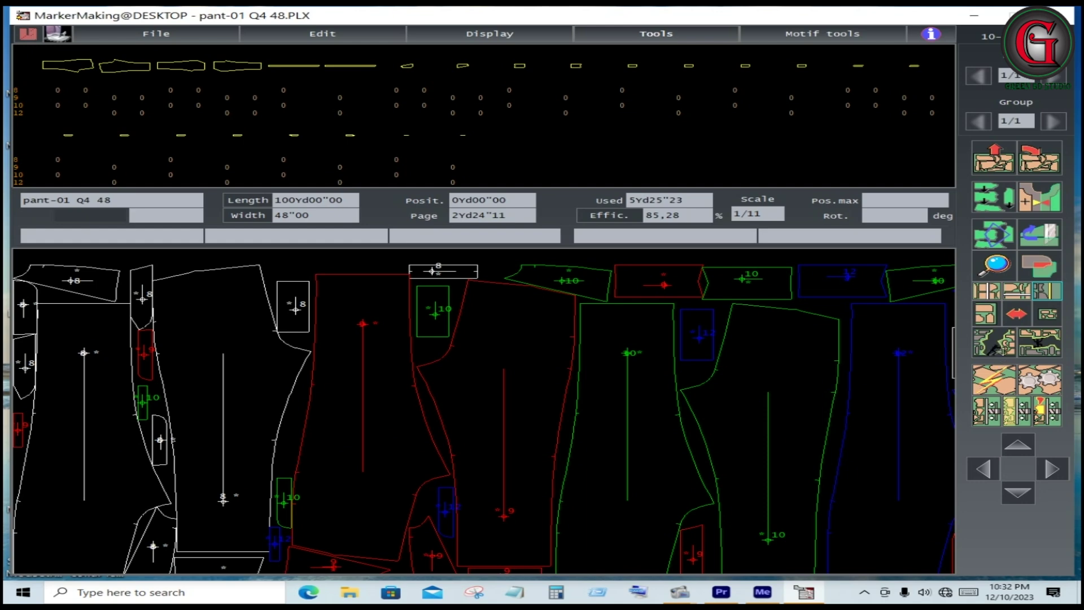
click(994, 341)
Step: Slice the marker vertically with a 50 (1/32in) gap
click(569, 404)
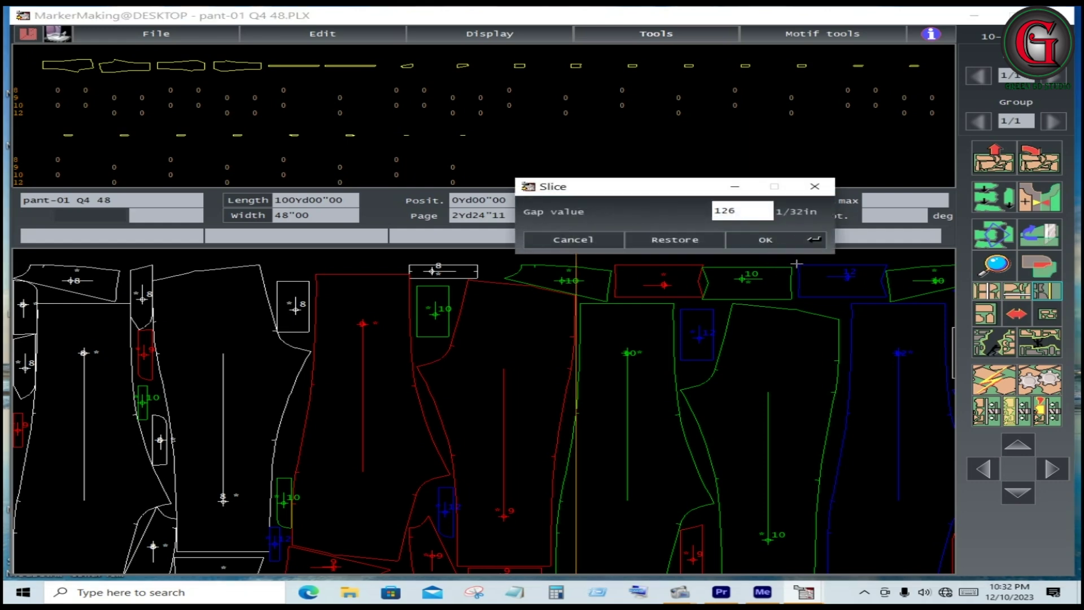
double_click(736, 212)
key(BackSpace)
text(50)
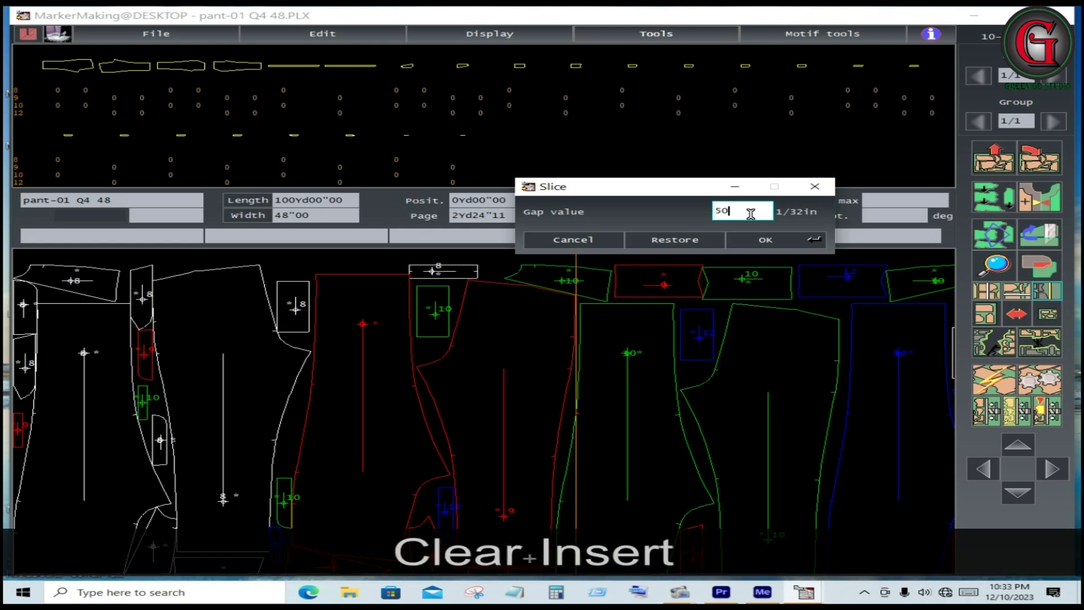
click(785, 243)
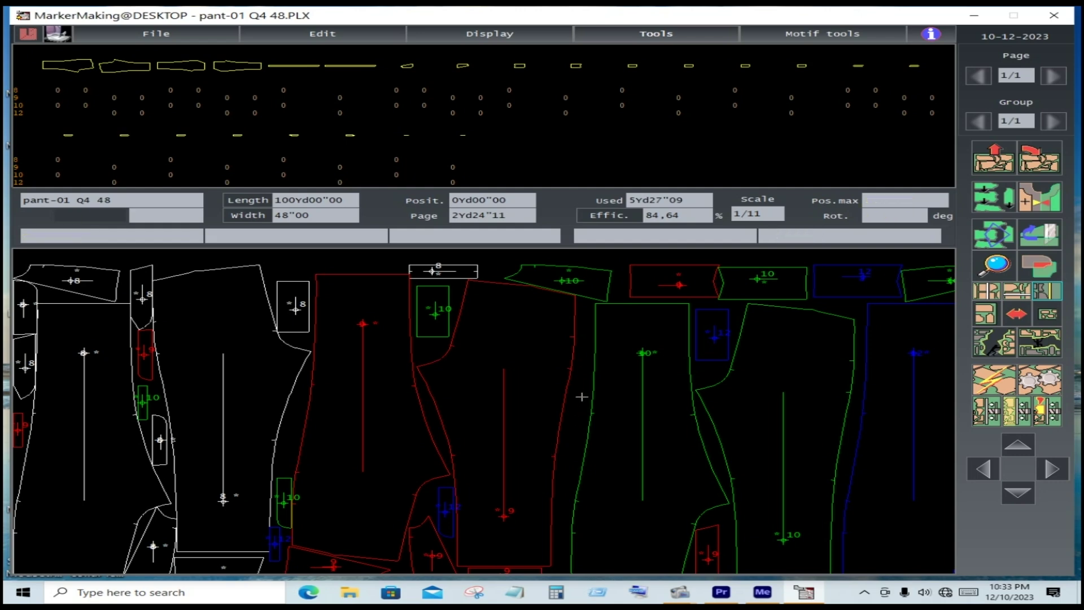
Step: Add a second slice further along the marker with a 300 (1/32in) gap
click(990, 347)
click(583, 400)
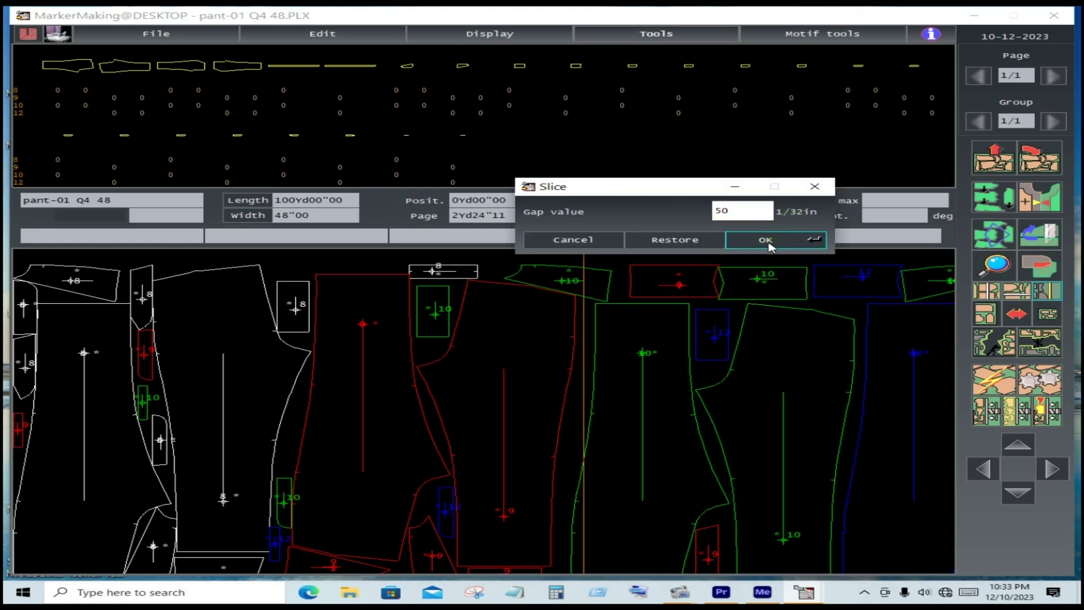
double_click(732, 210)
key(BackSpace)
click(714, 210)
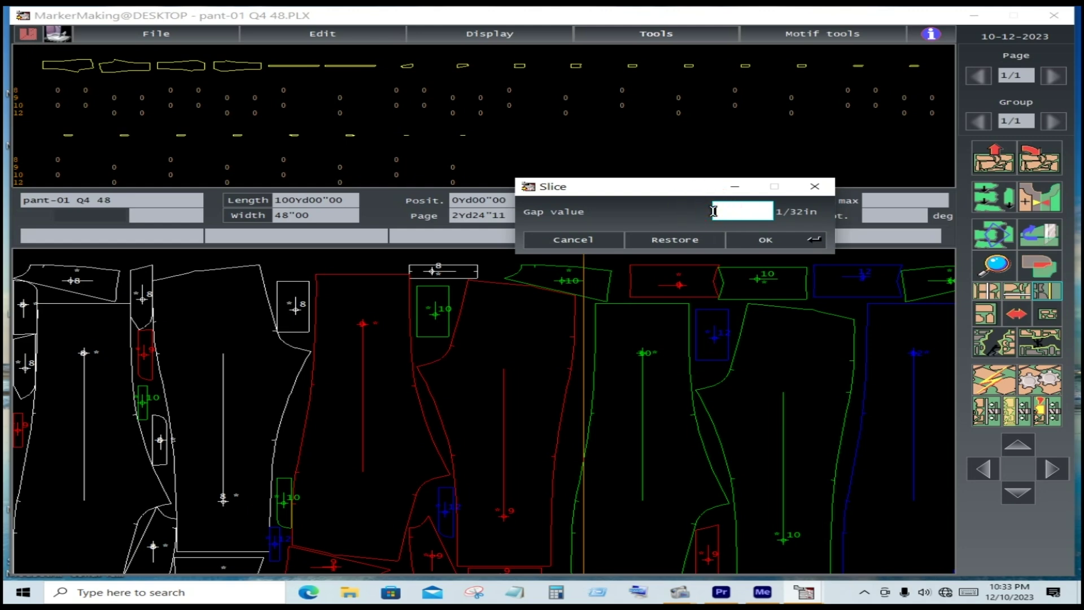
text(300)
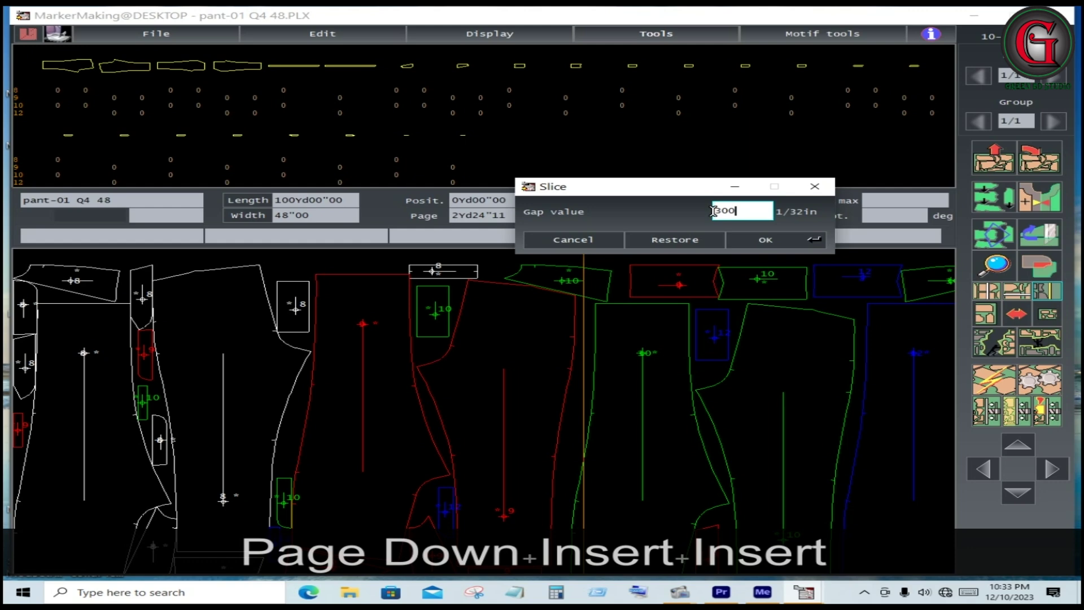
click(777, 240)
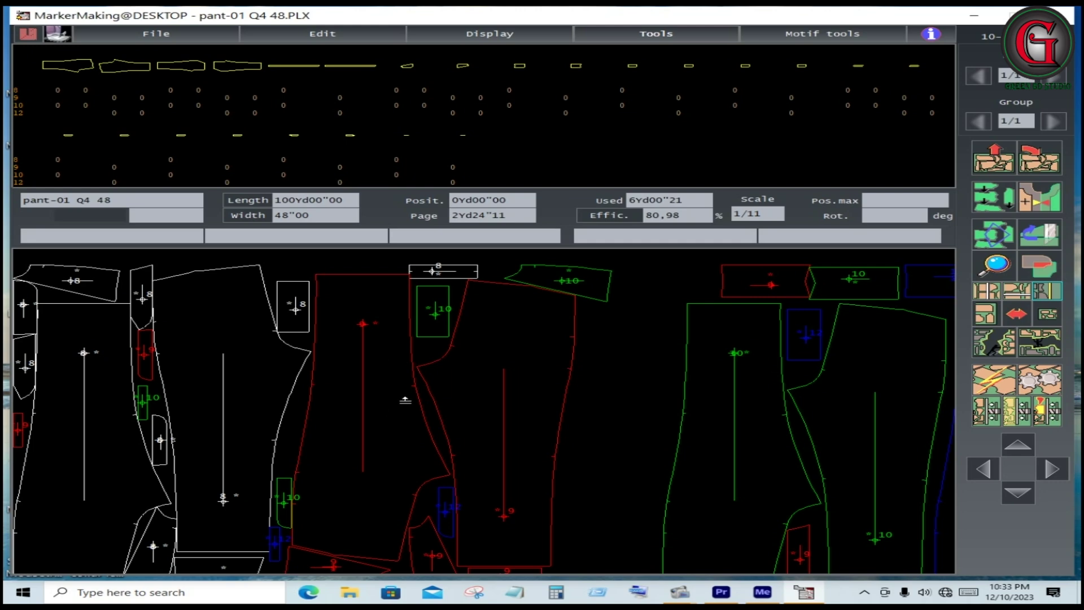
Step: Slice horizontally with a 500 (1/32in) gap, stretching the marker to 6Yd00"21 at 70,43%
click(430, 413)
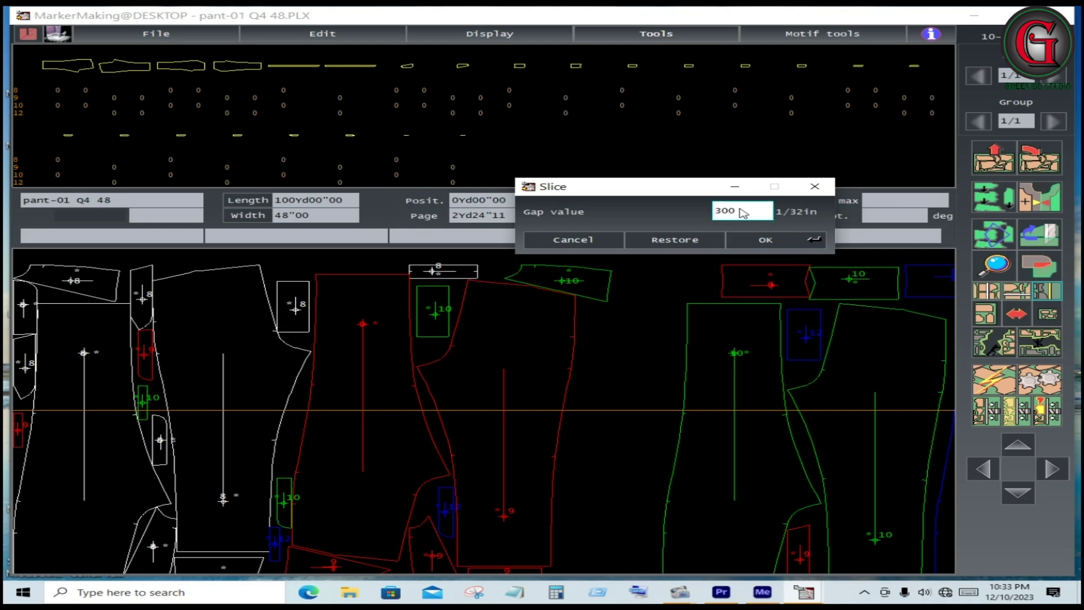
double_click(723, 211)
key(BackSpace)
text(5)
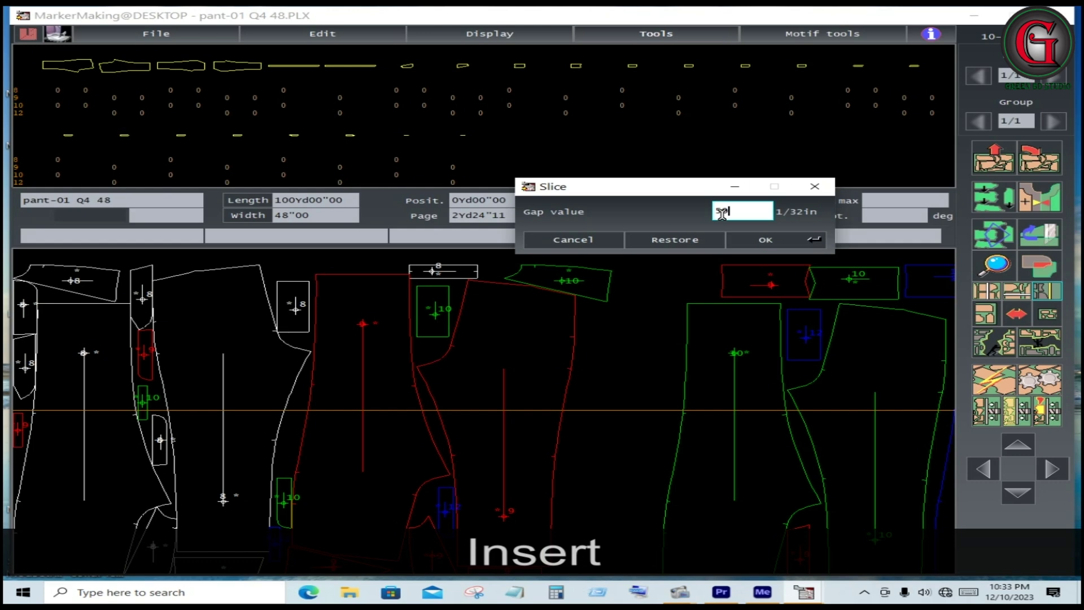
text(00)
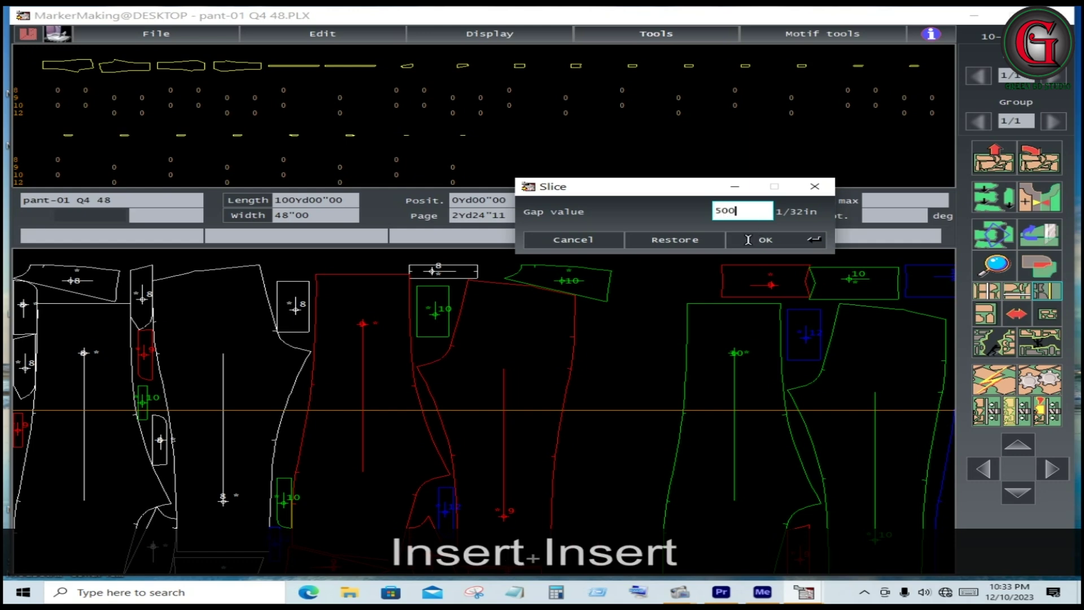
click(778, 240)
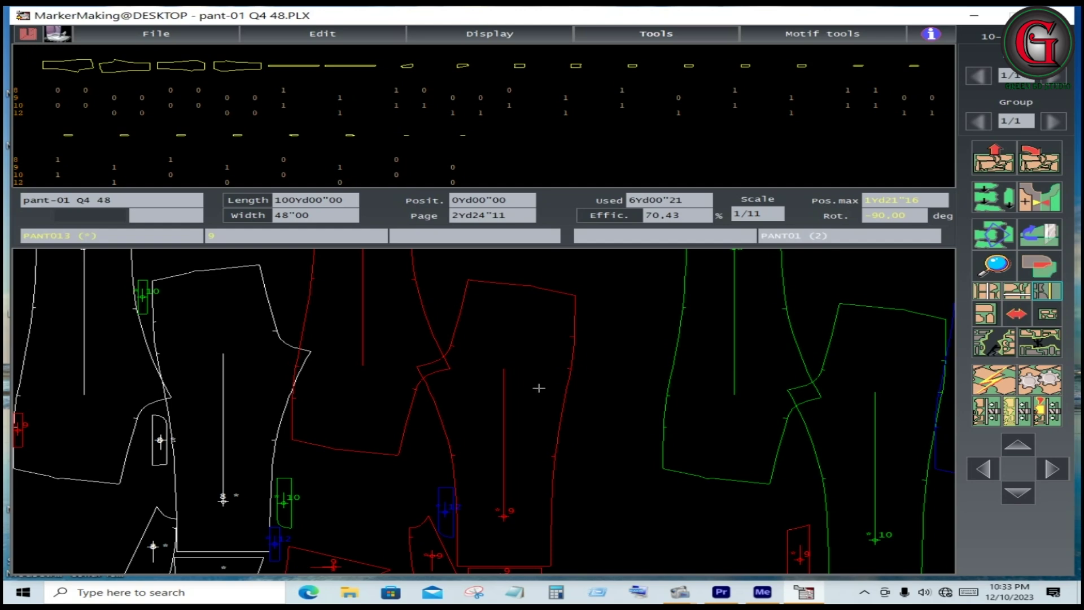
Step: Reject all pieces, confirm the warning, accept Marker generalities, and restart auto-nesting
click(1006, 158)
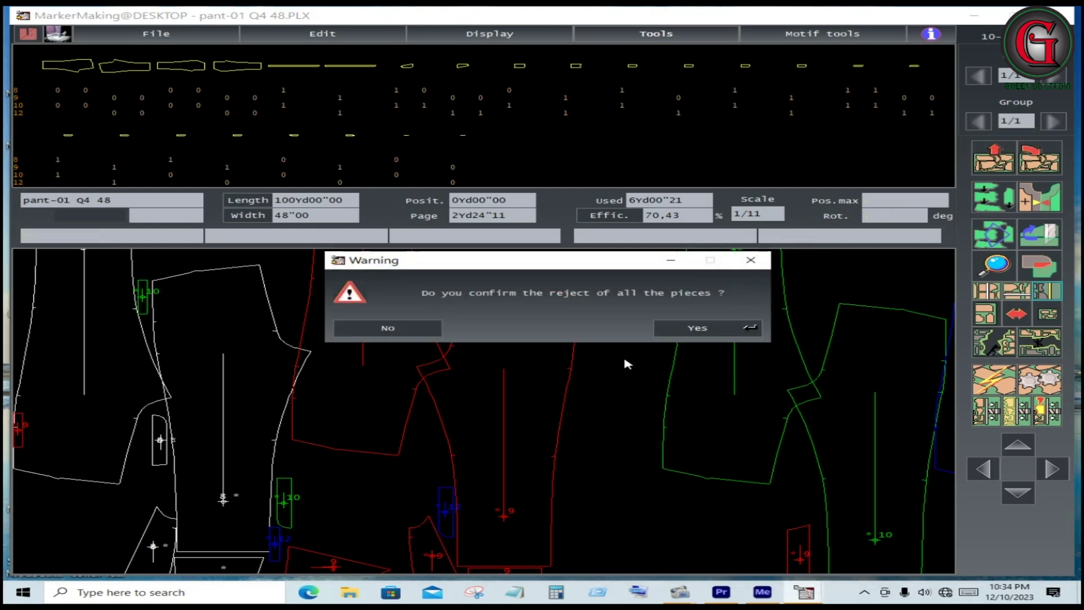
click(681, 327)
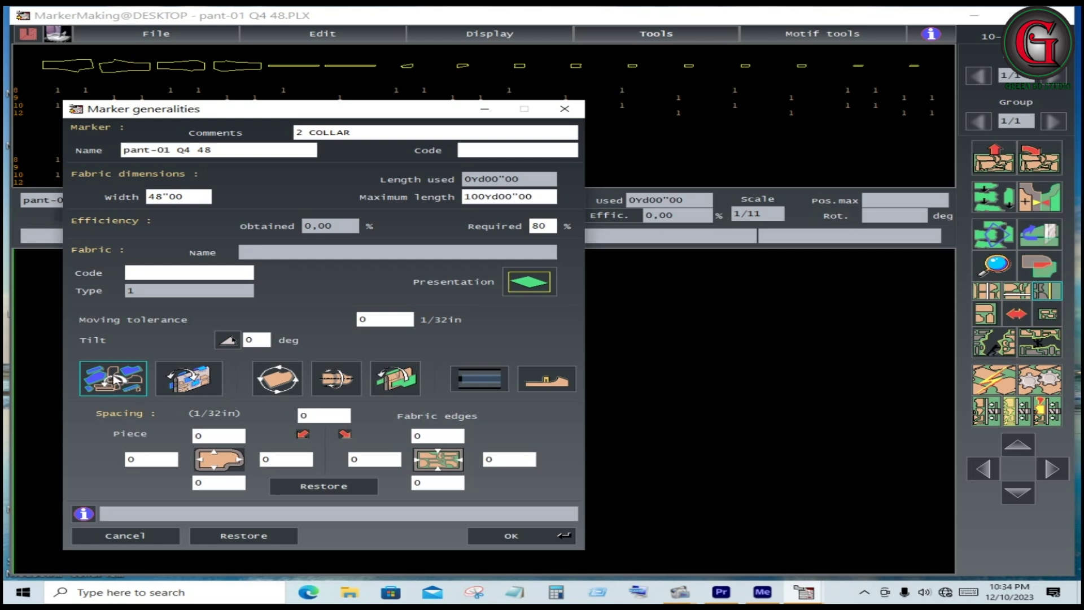
click(115, 379)
click(190, 378)
click(277, 379)
click(336, 379)
click(514, 536)
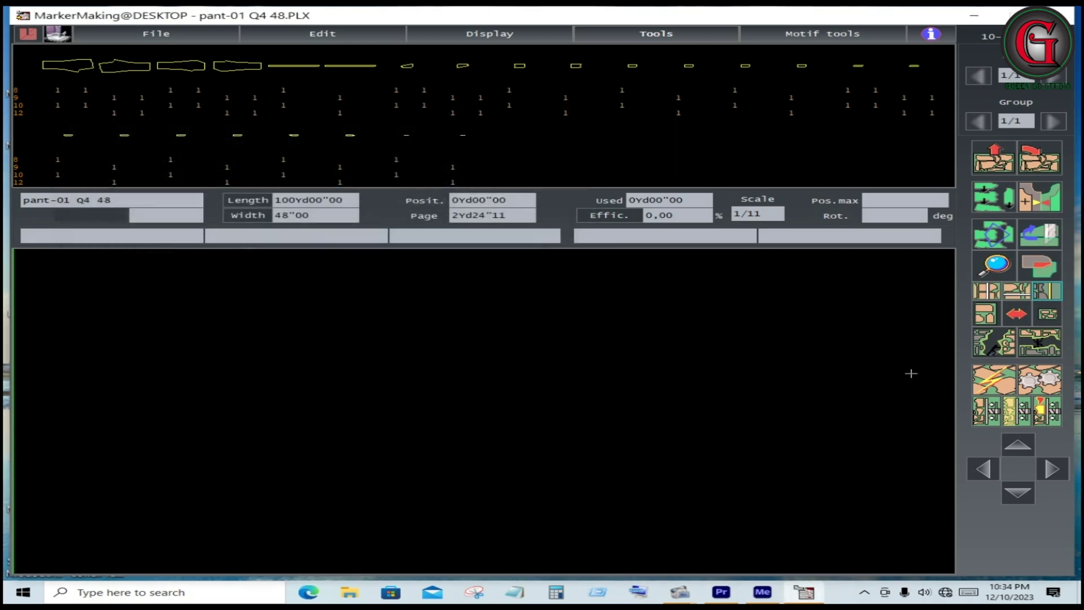
click(1039, 383)
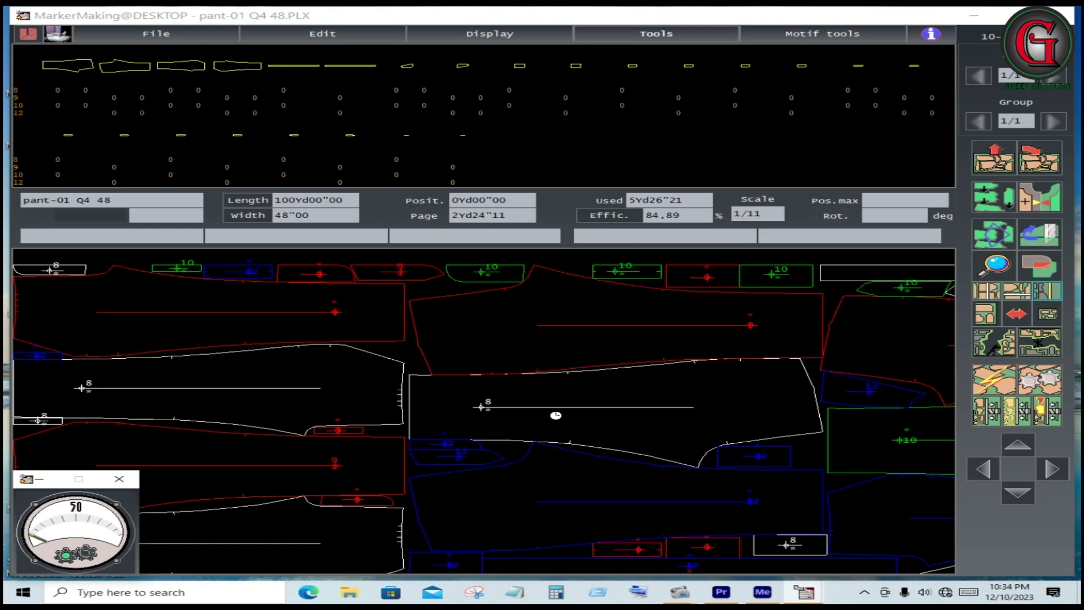
Step: Stop the nesting run at 71,18% efficiency and mark a horizontal slice
key(F12)
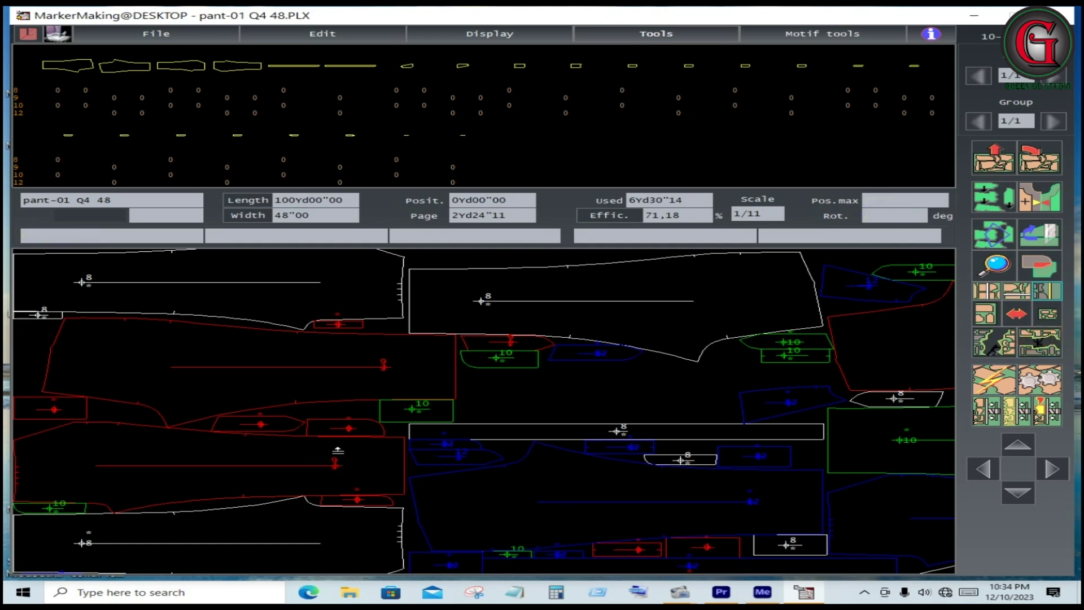
click(411, 433)
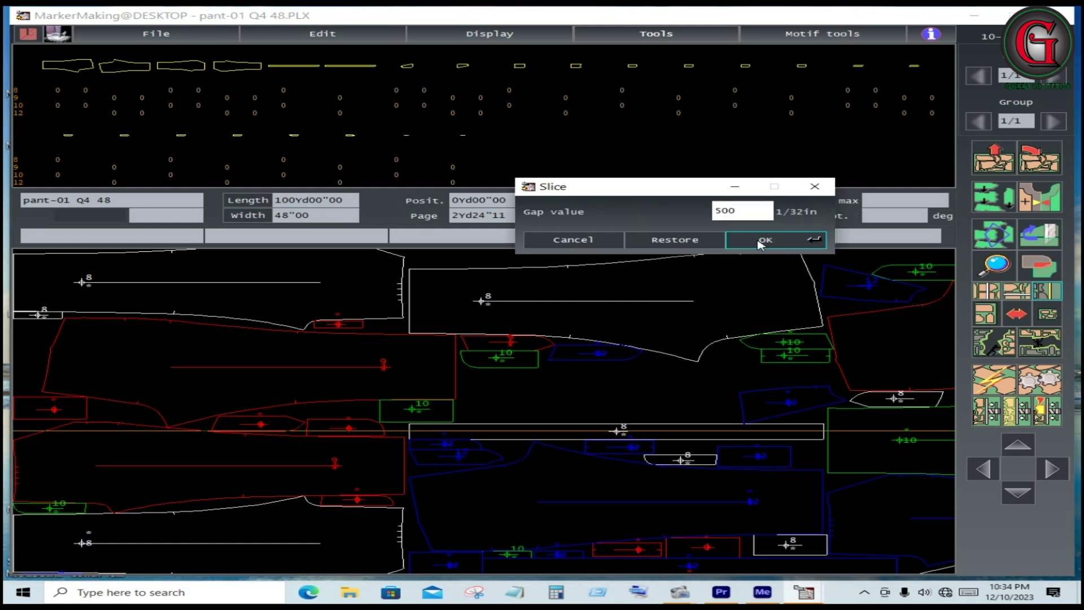
Step: Apply the slice with a 300 (1/32in) gap
double_click(735, 212)
key(BackSpace)
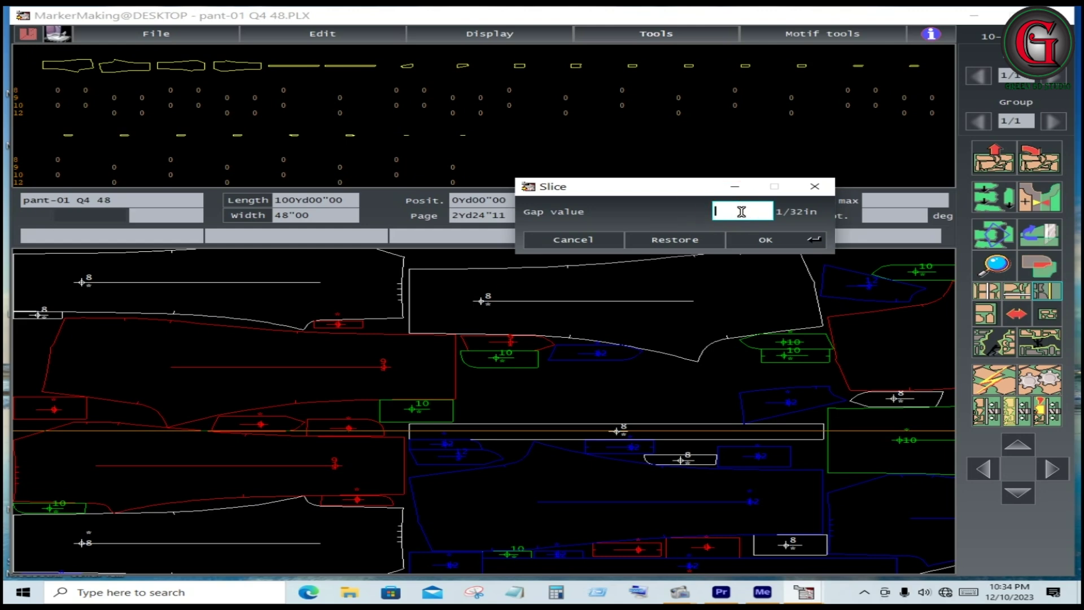
text(300)
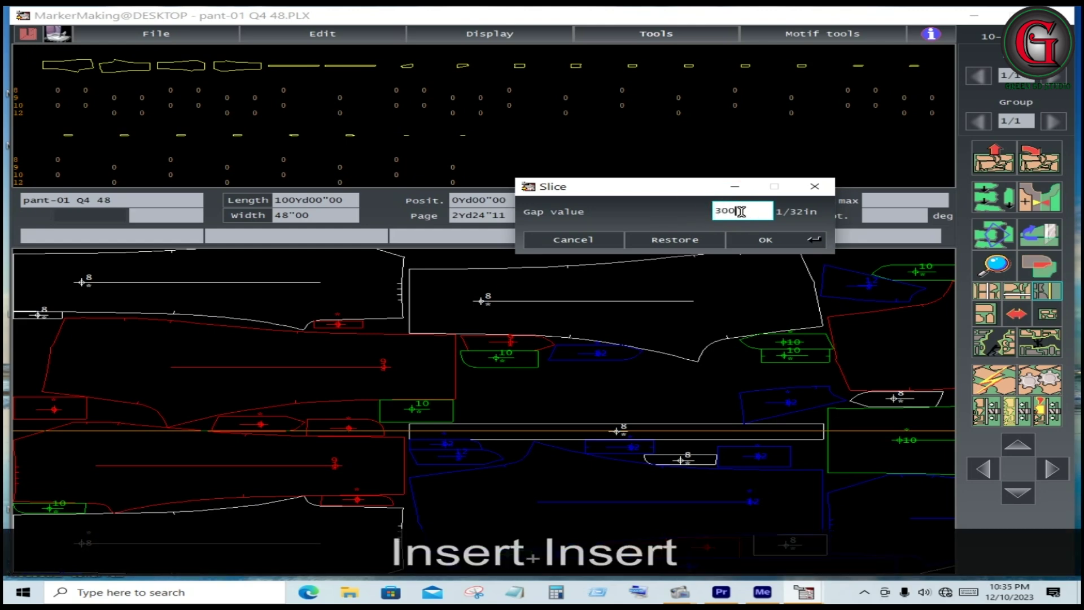
click(764, 240)
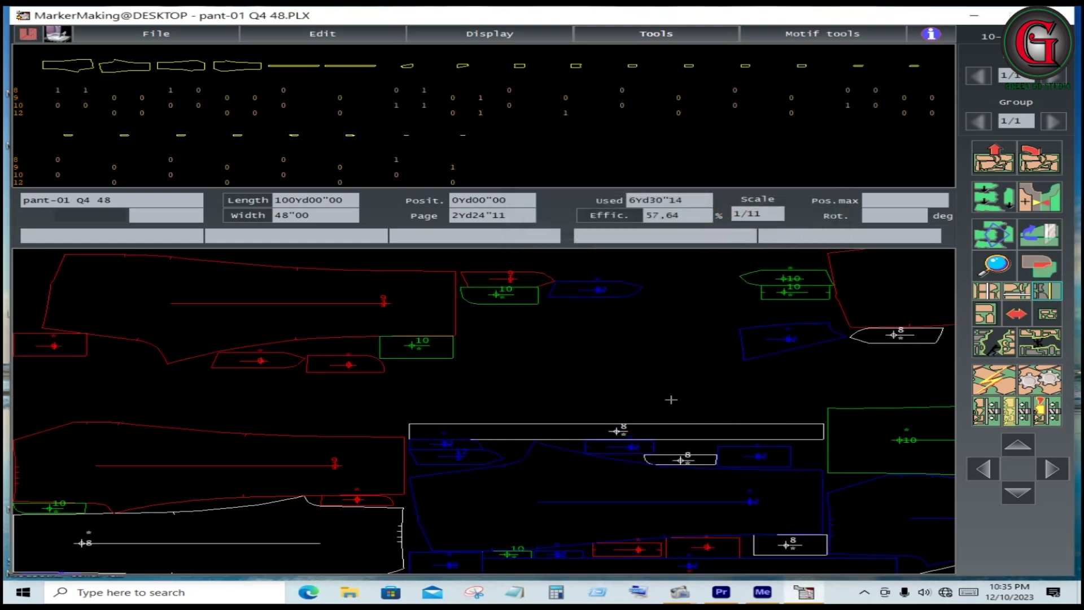
Step: Re-run automatic nesting and stop it at 84,89% efficiency over 5Yd26"21
click(1042, 388)
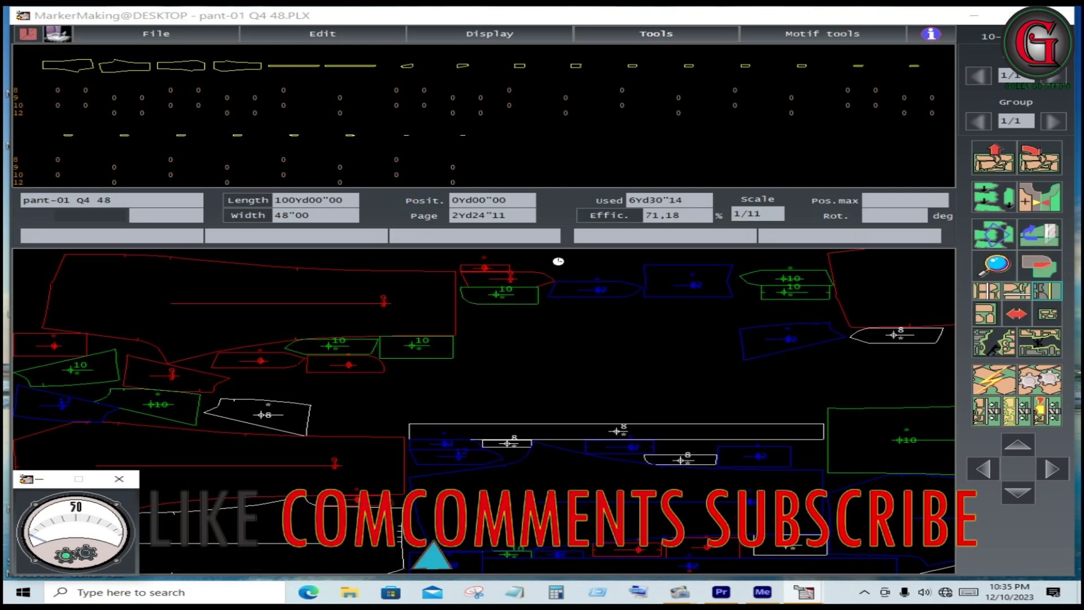
key(F12)
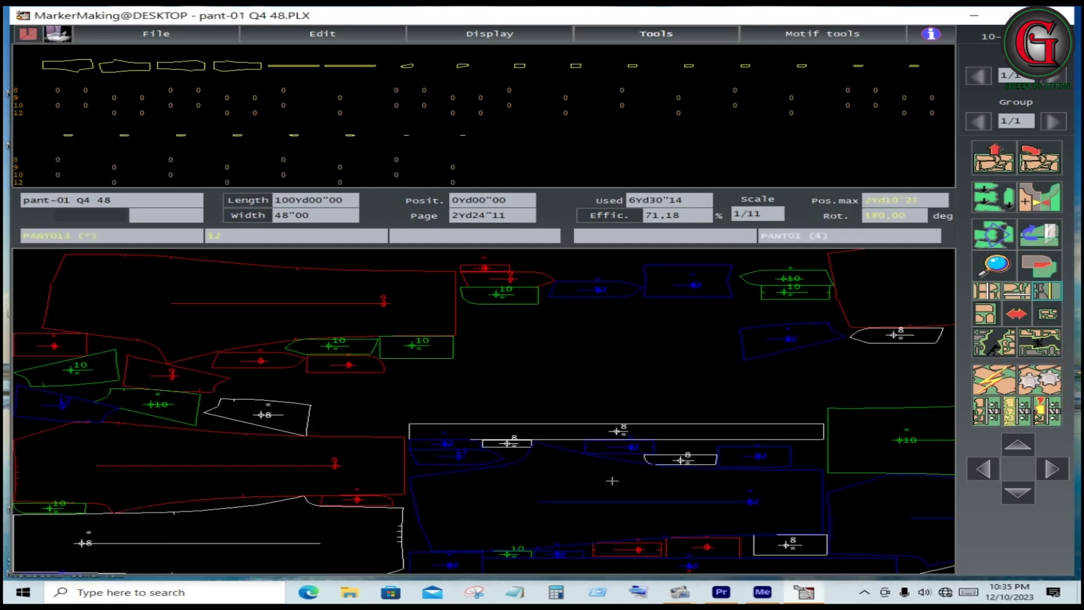
click(1040, 379)
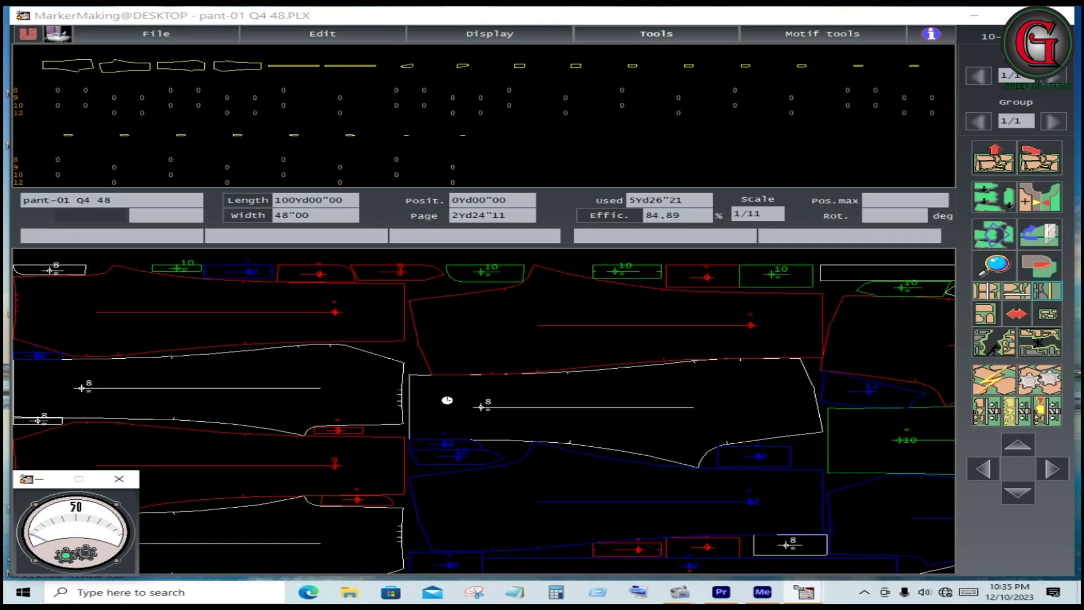
key(F12)
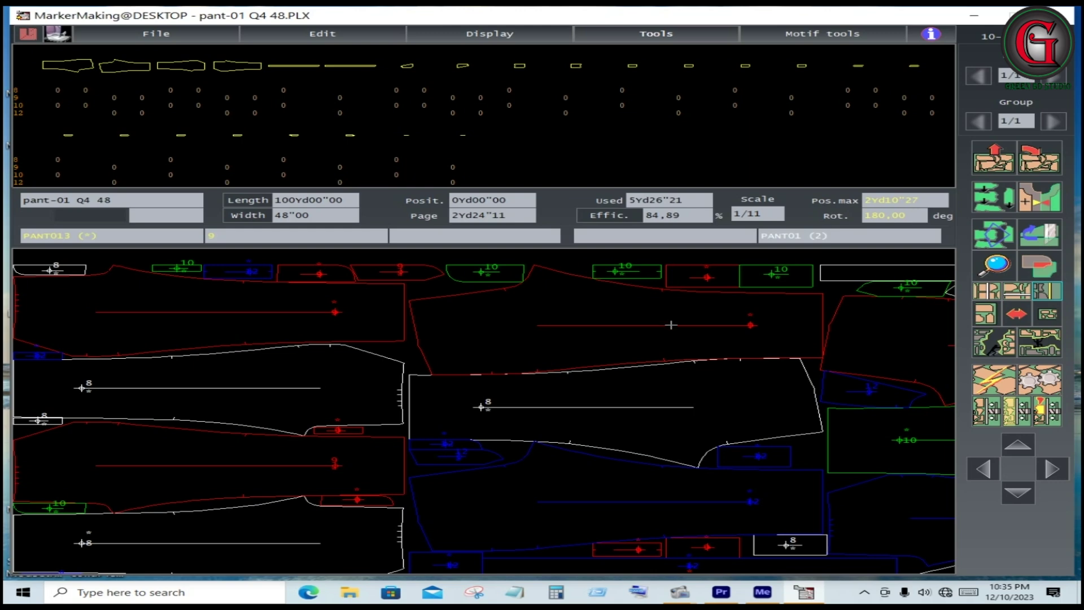
Step: Save the pant-01 Q4 48 marker through the pre-save check, then view the layout's end
click(150, 37)
click(118, 63)
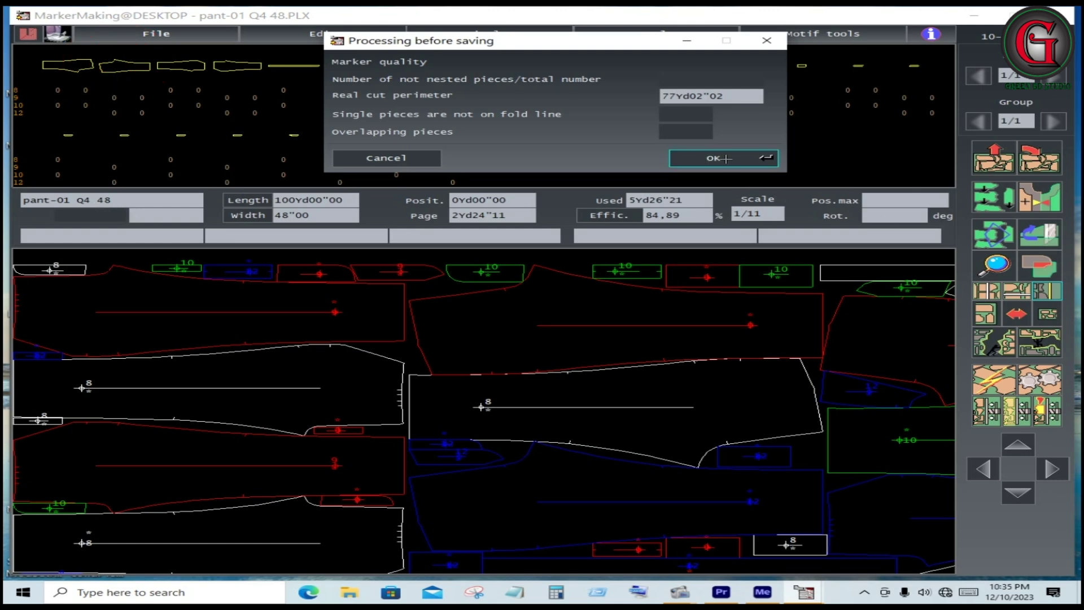
click(723, 159)
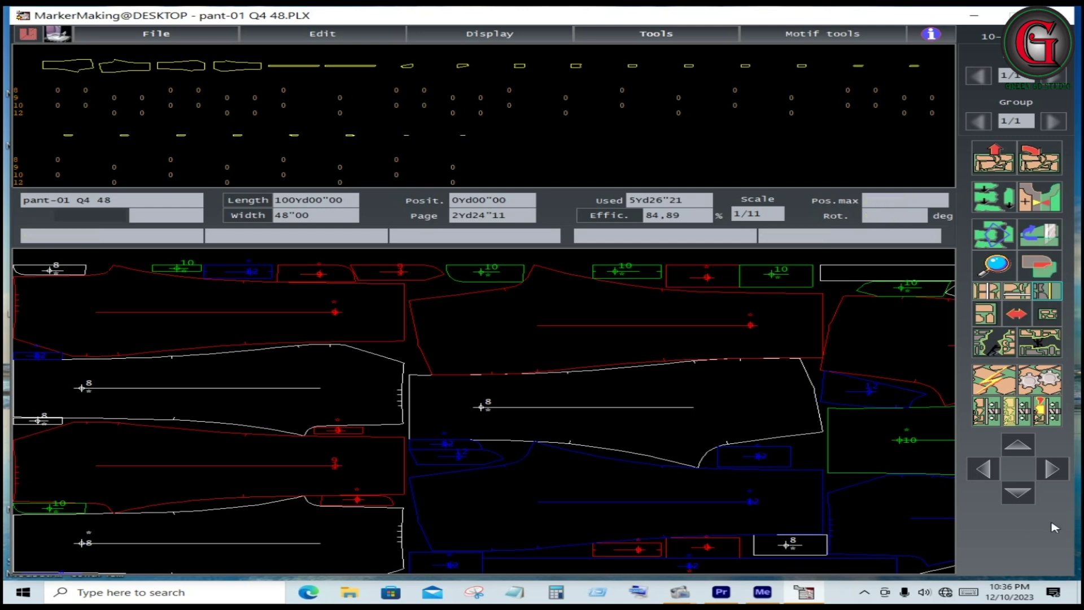
click(1054, 470)
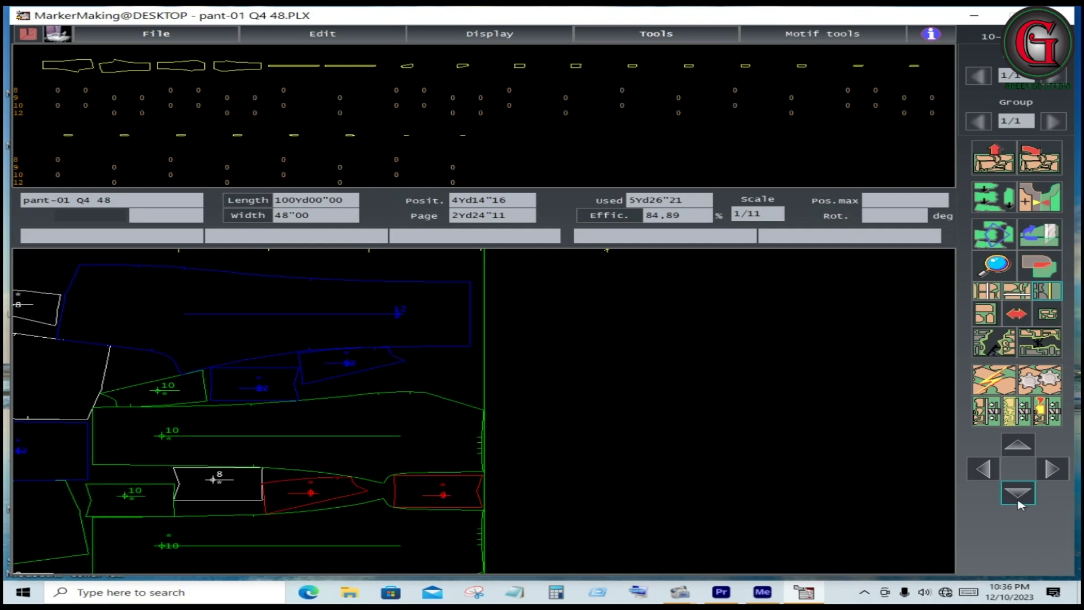
click(985, 471)
click(1053, 470)
click(1018, 444)
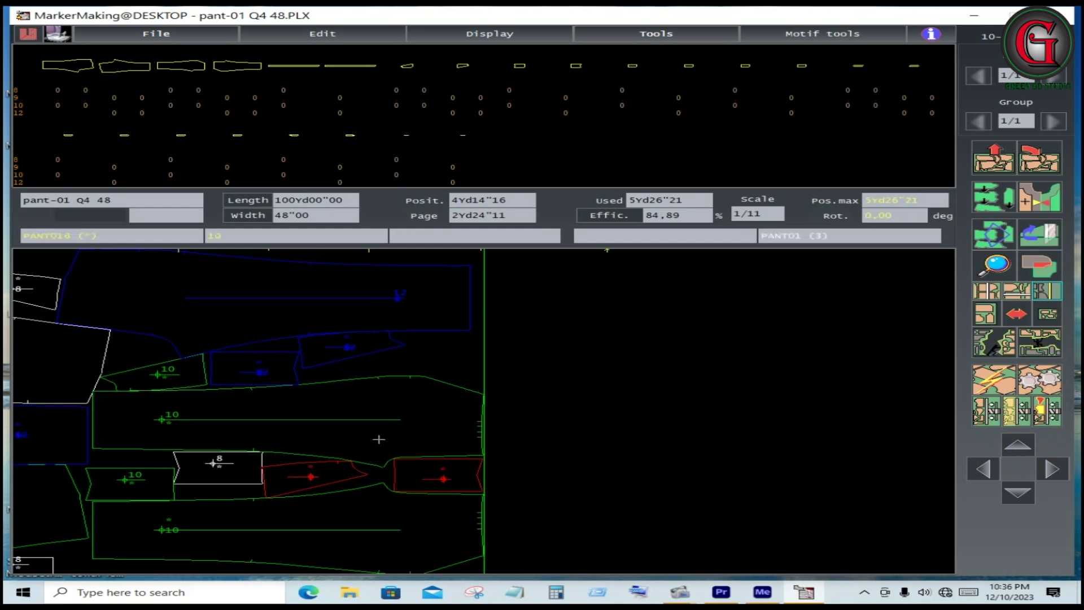
click(1020, 500)
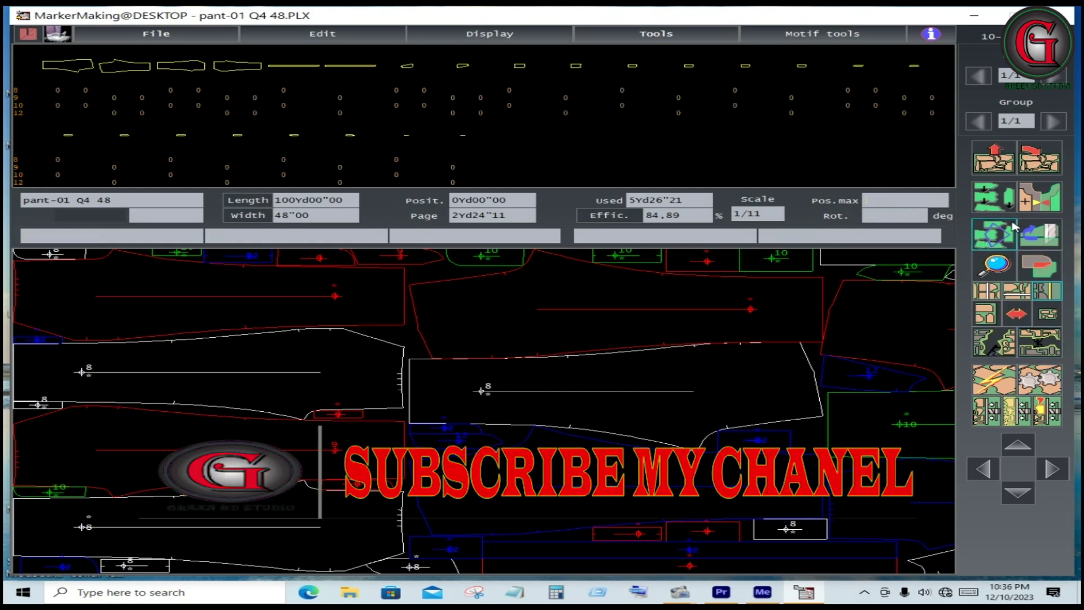
click(1049, 236)
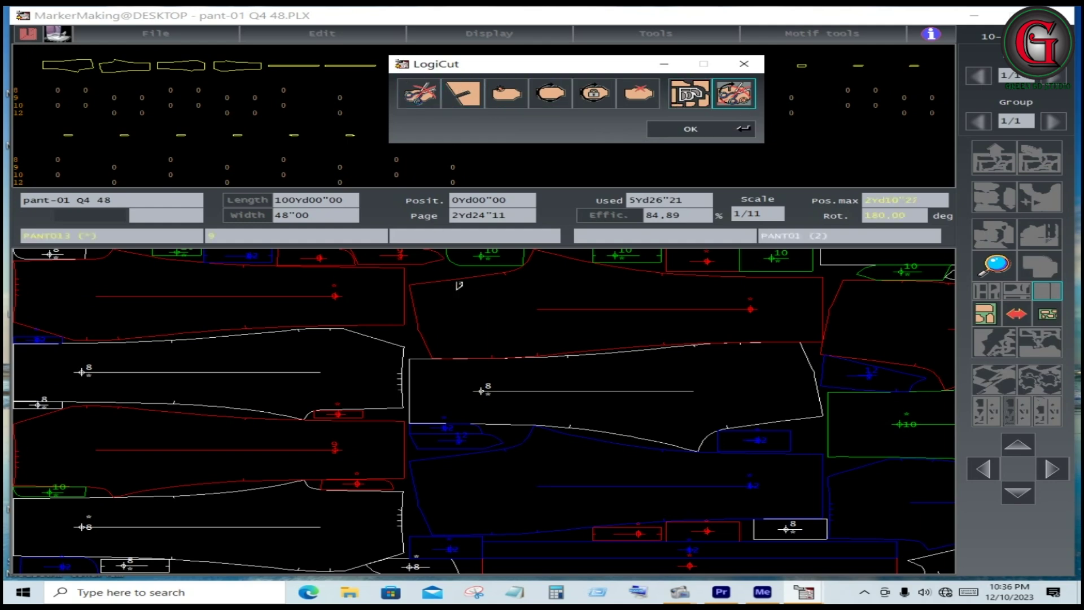
key(Return)
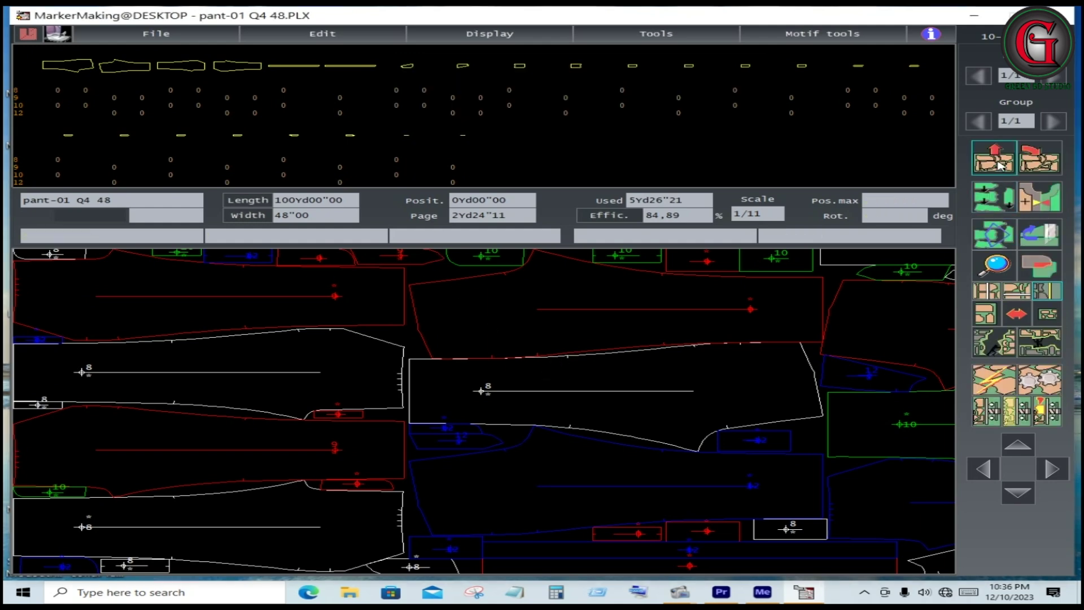
click(998, 162)
click(1035, 160)
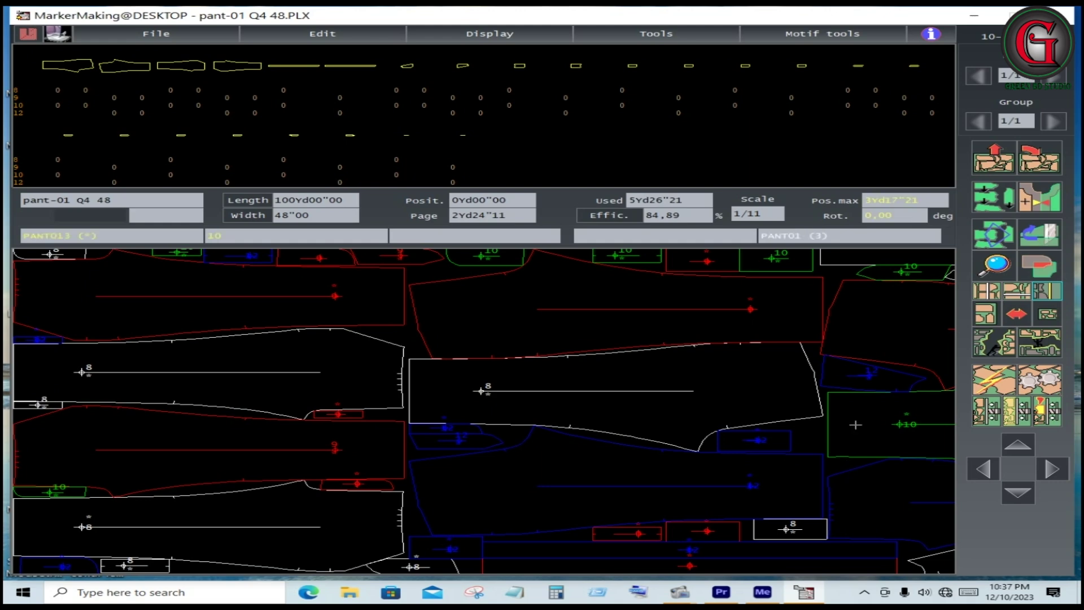
click(987, 319)
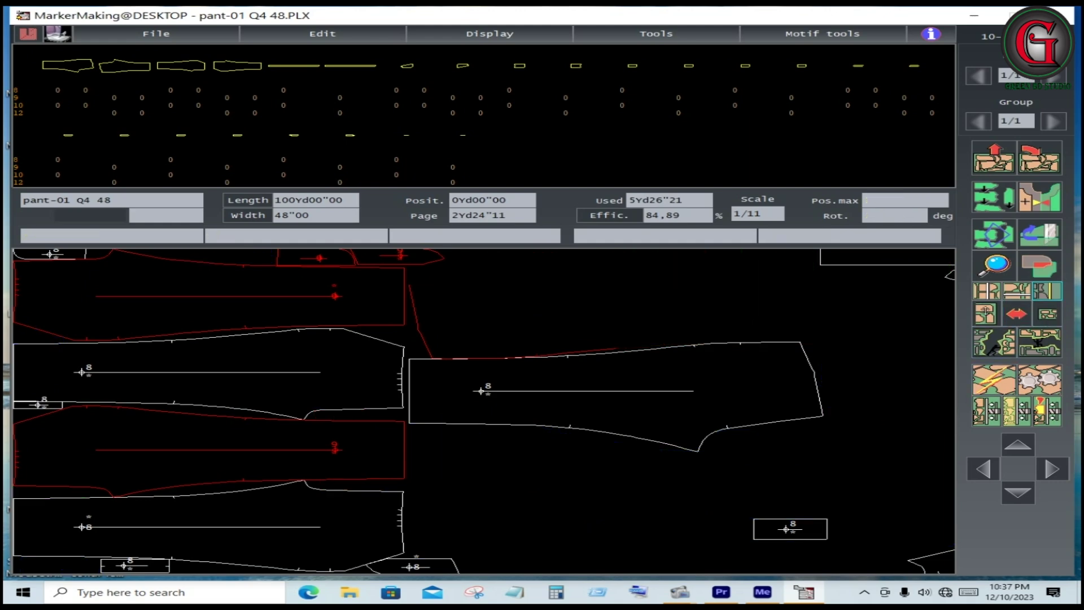
click(1050, 319)
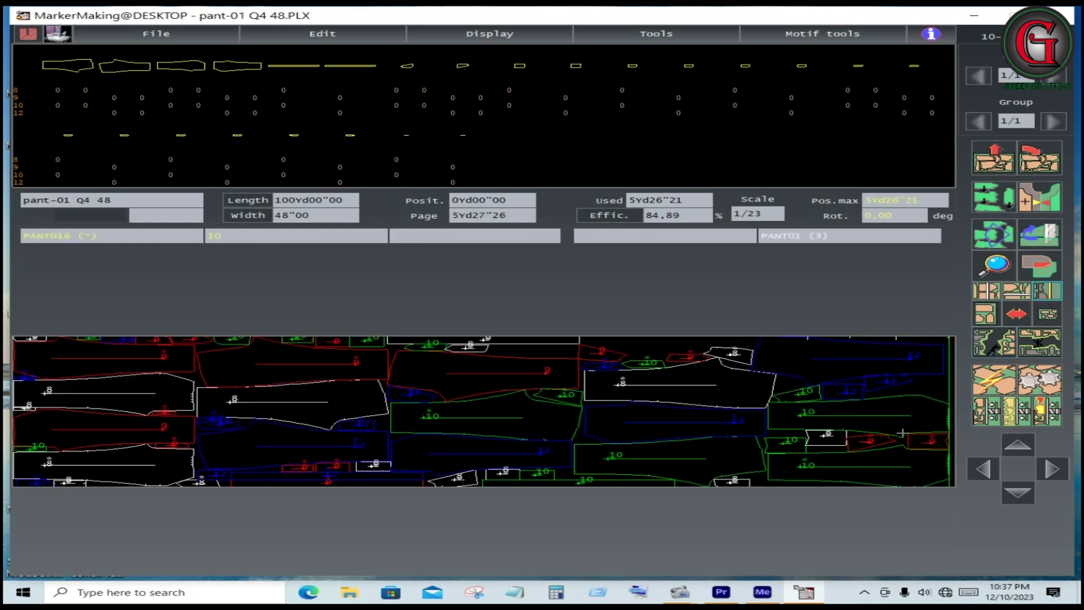
click(987, 318)
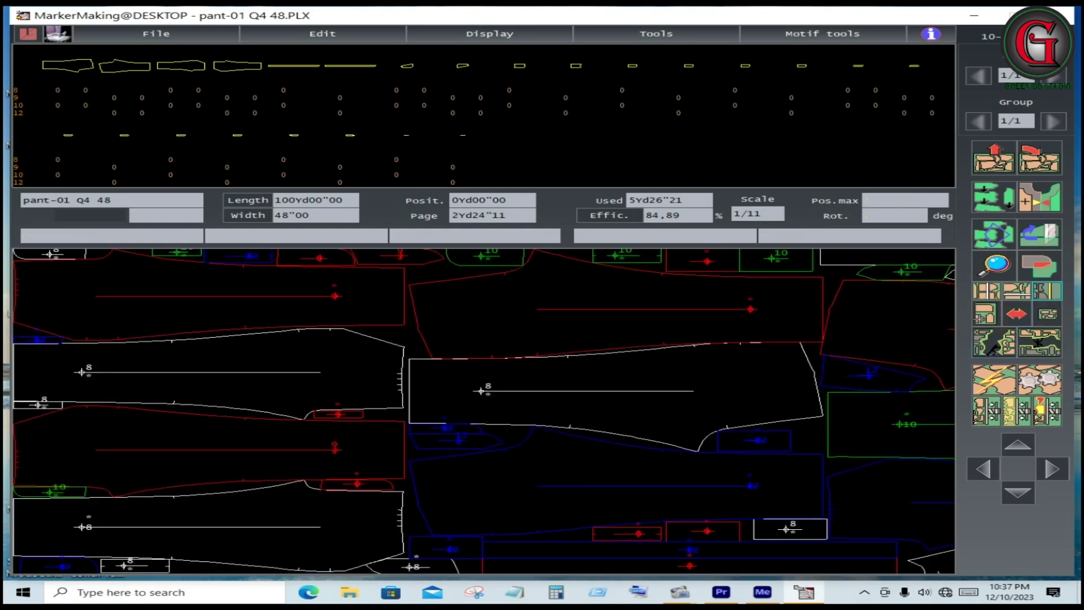
click(989, 345)
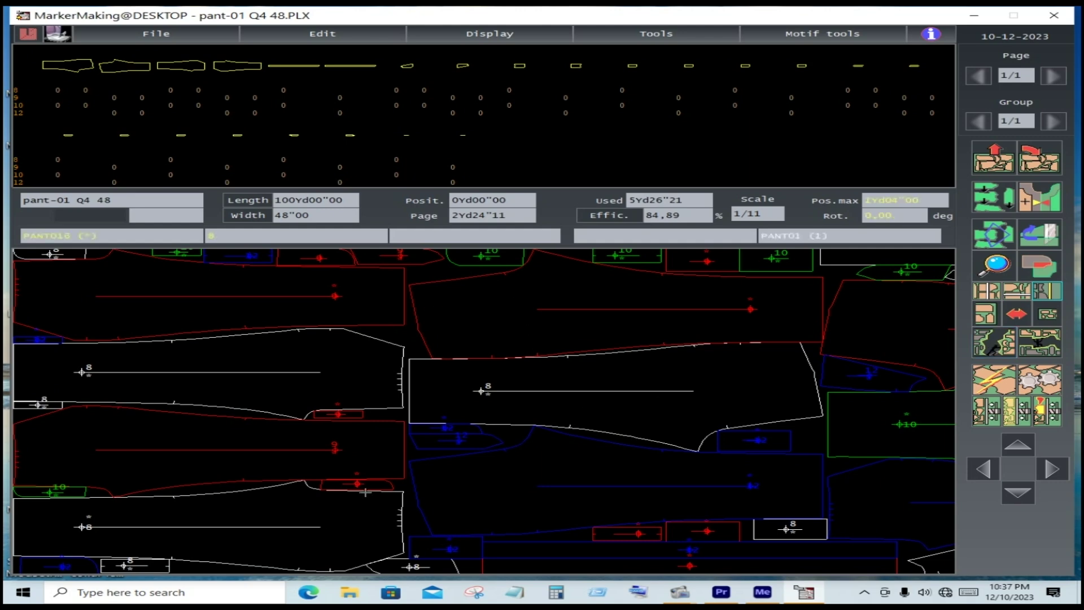